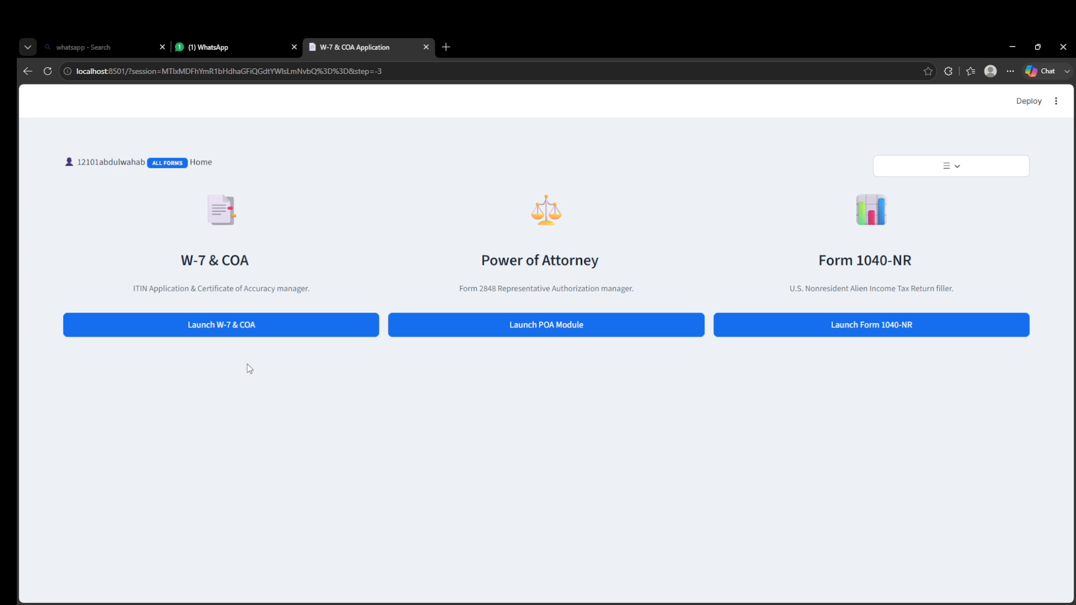
- Open the W-7 & COA module and examine the print, rename, status and delete options of the first recent application
left_click(256, 322)
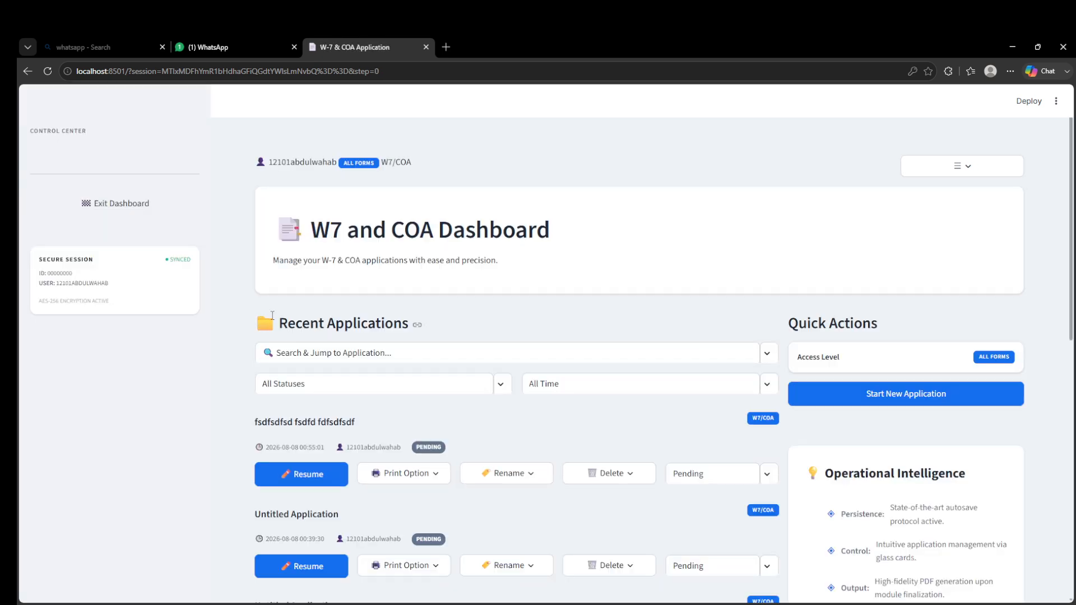
scroll(325, 290, "down", 2)
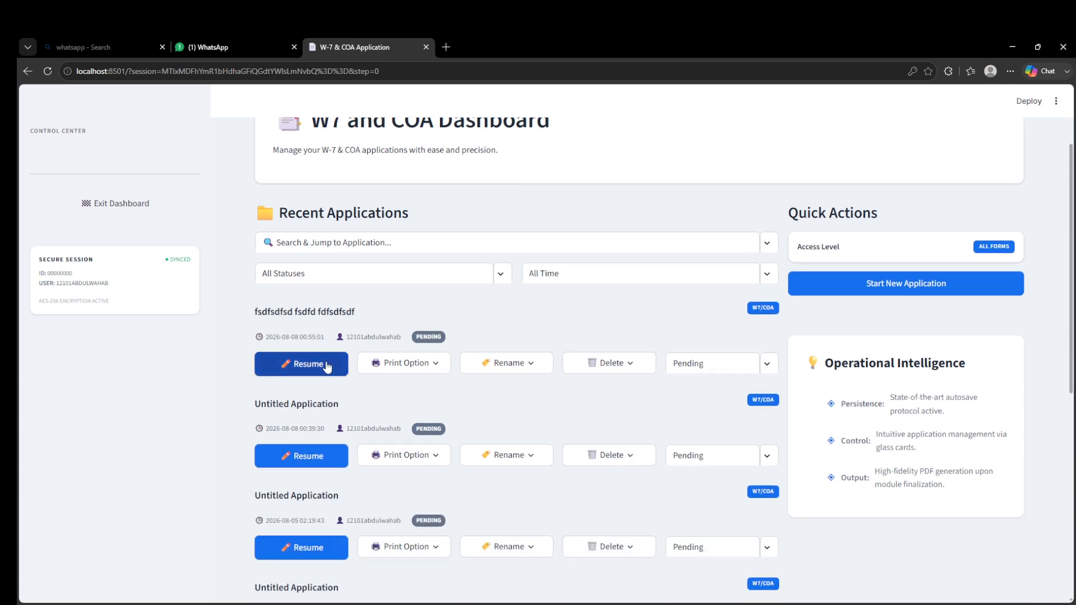
left_click(412, 370)
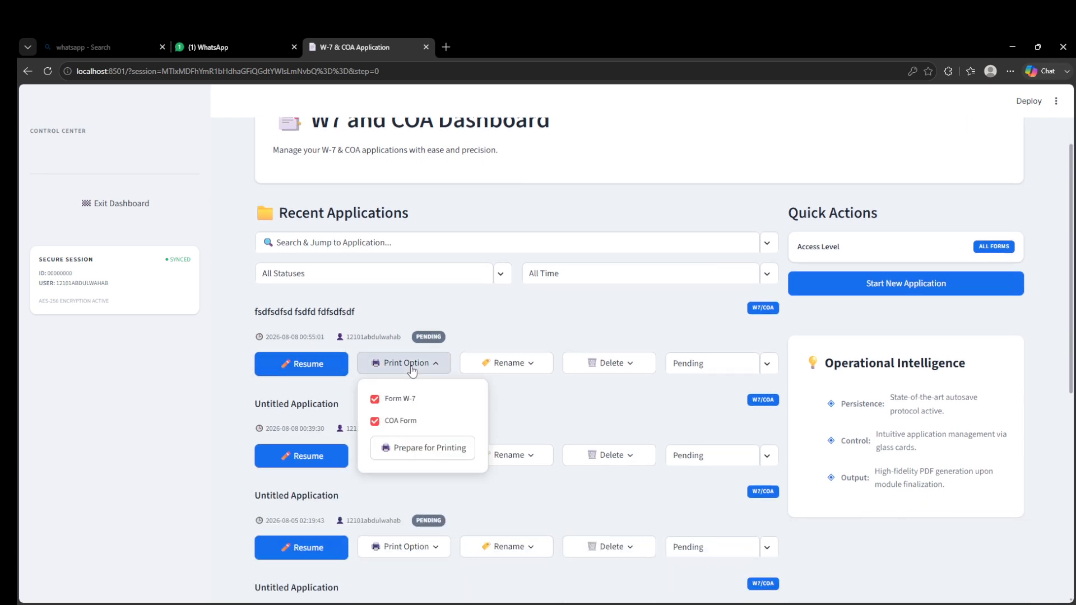
left_click(502, 364)
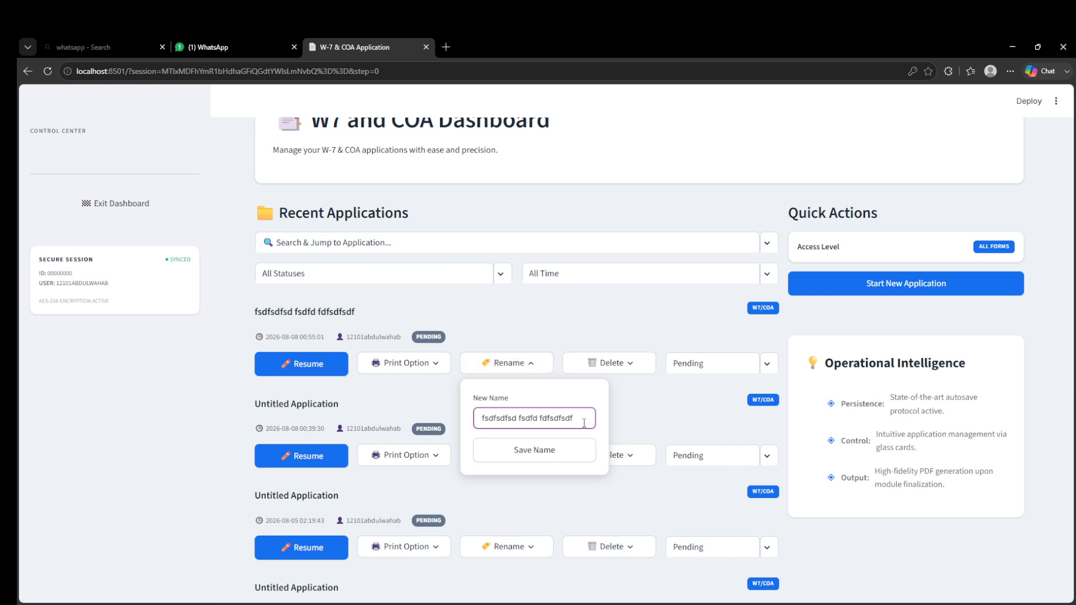
left_click(539, 364)
left_click(713, 365)
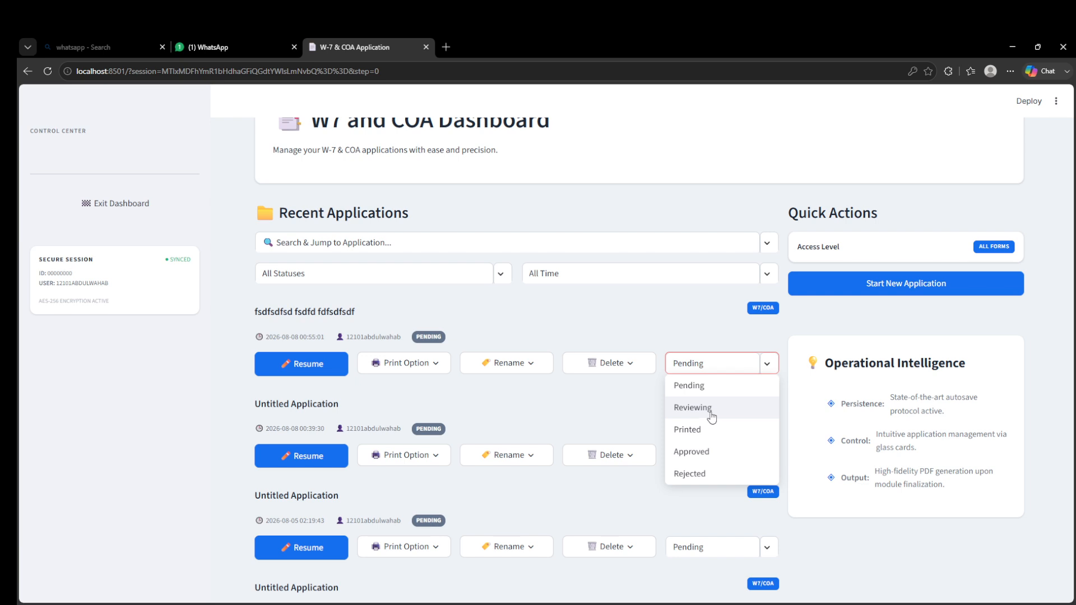
left_click(631, 408)
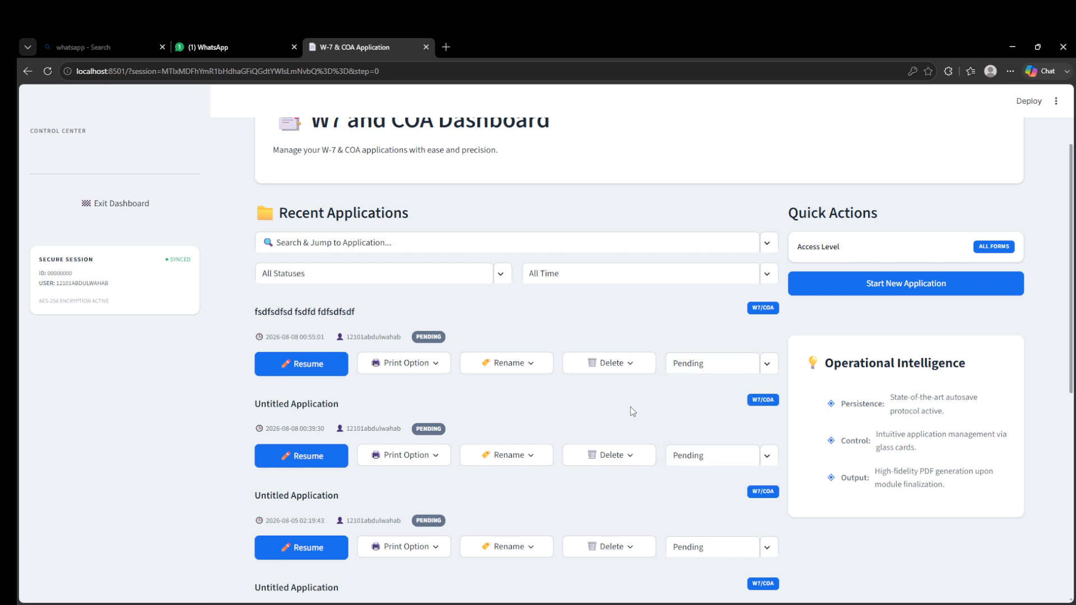
left_click(632, 374)
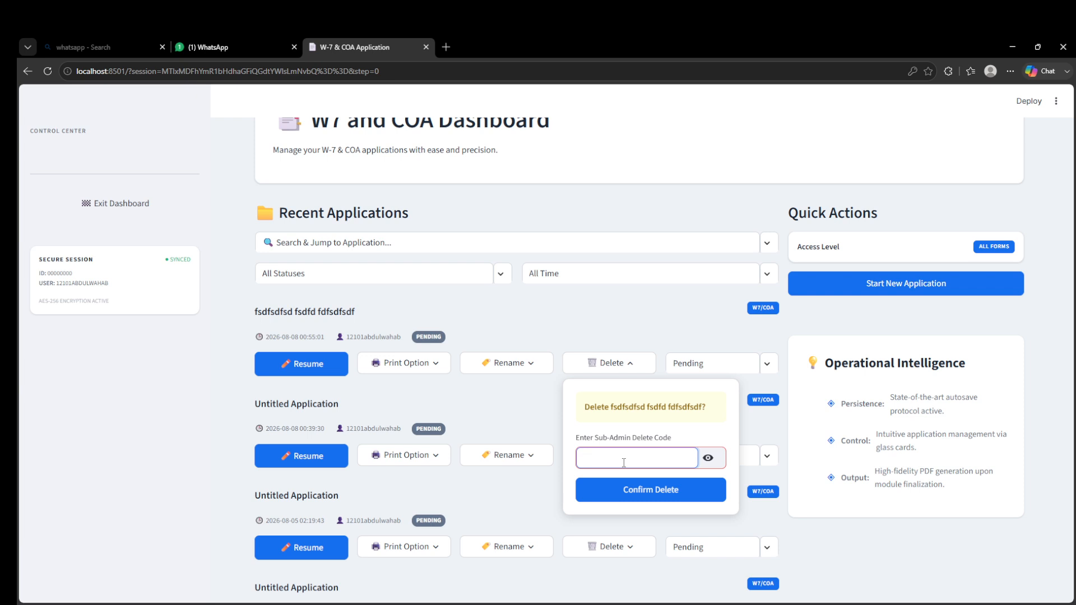
left_click(526, 397)
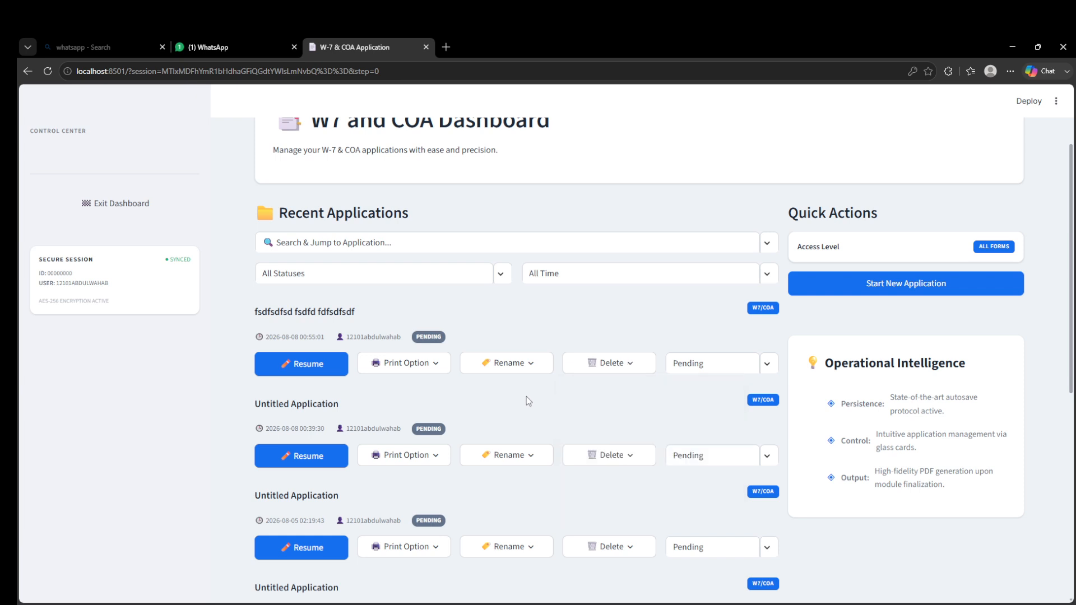
- Start a new application and set the application type to apply for a new ITIN after trying renewal
left_click(863, 289)
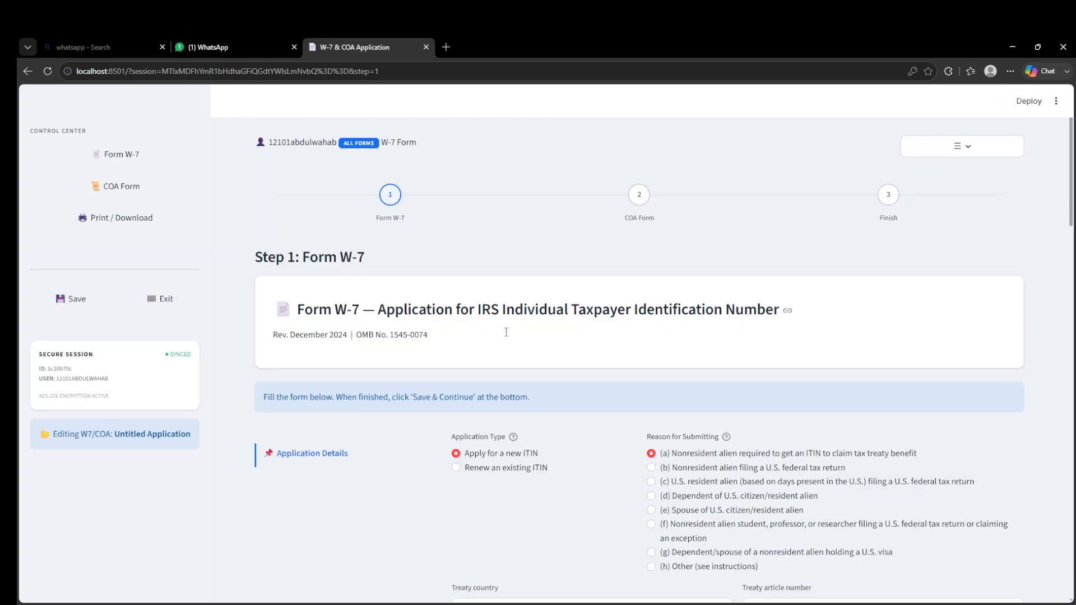
scroll(504, 336, "down", 5)
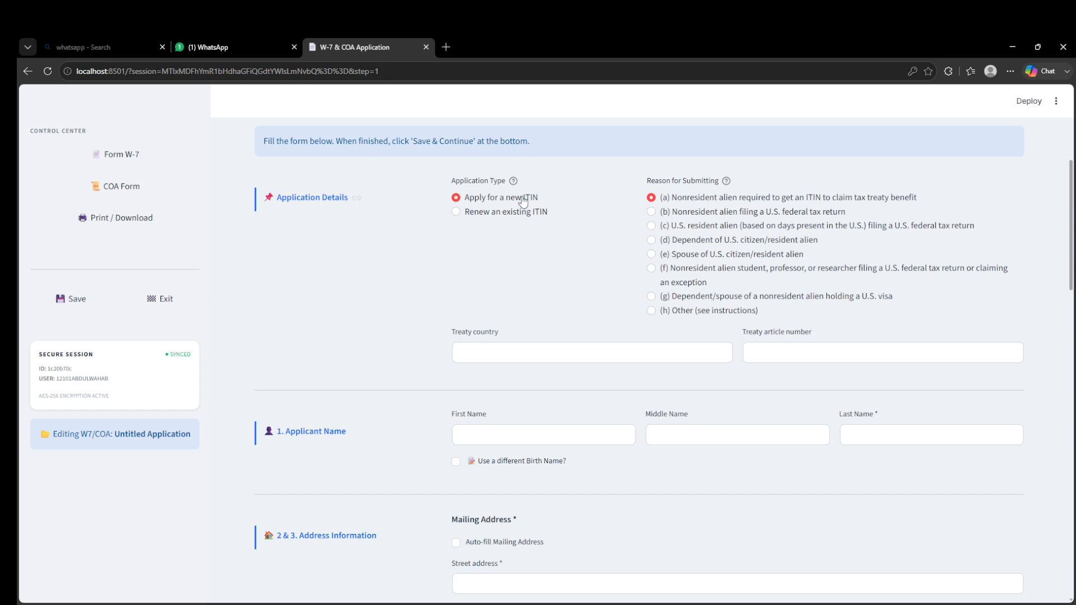
left_click(501, 218)
left_click(499, 203)
- Enter dsdfdfsd as the treaty country
left_click(590, 354)
type("d")
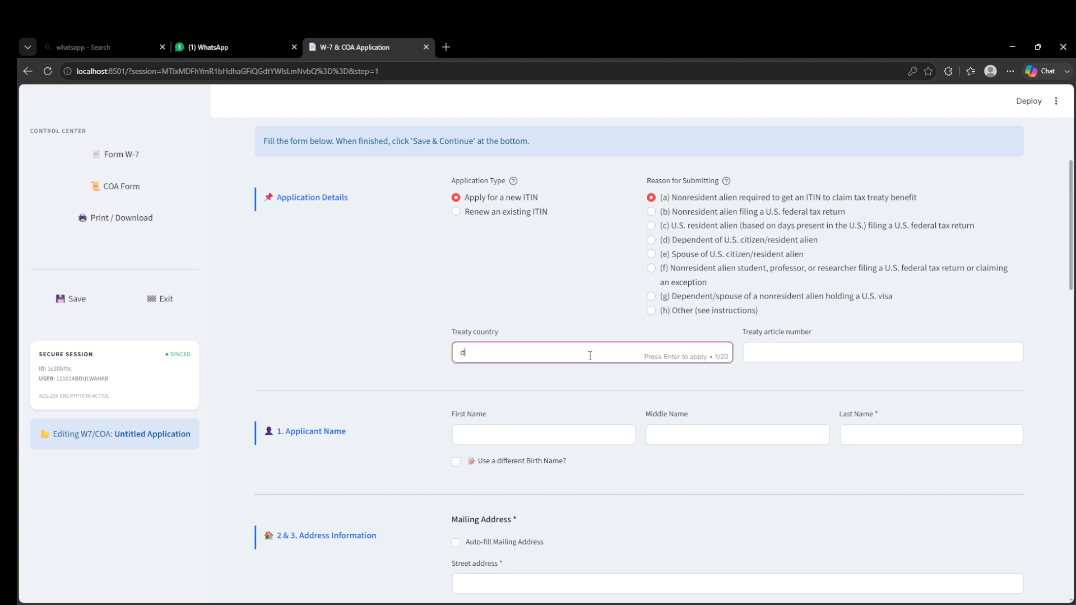
type("sdfdfsd")
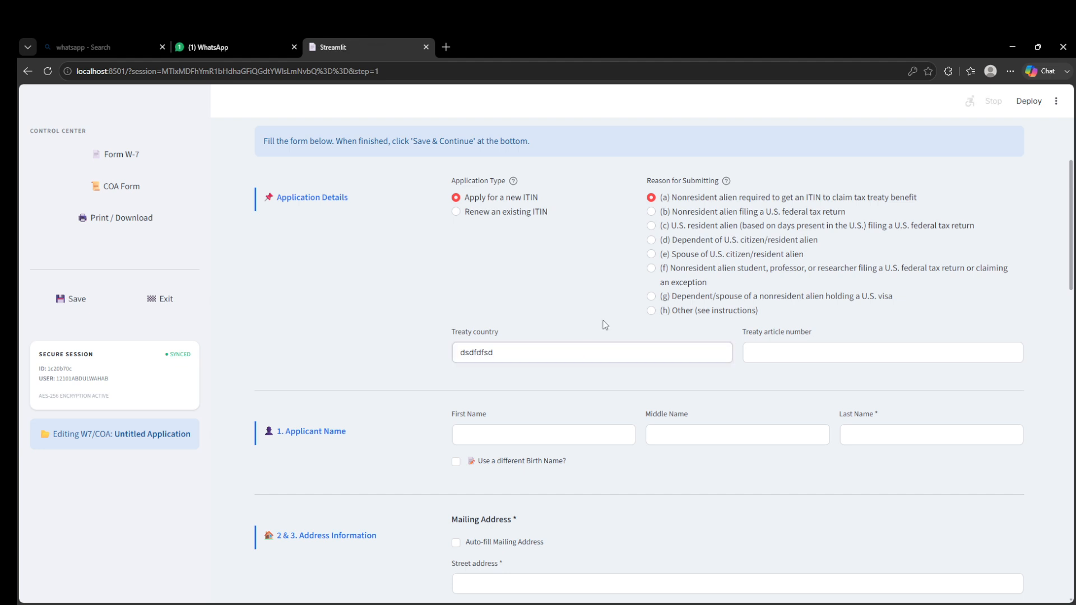
left_click(605, 325)
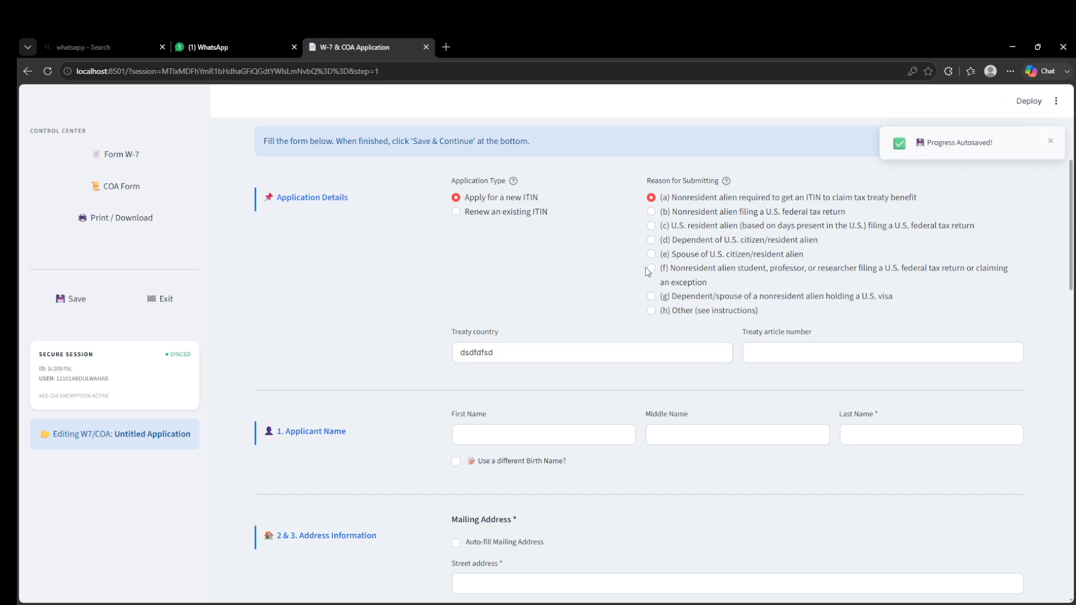
- Try each reason for submitting from (b) through (h), leaving (h) Other selected
left_click(653, 214)
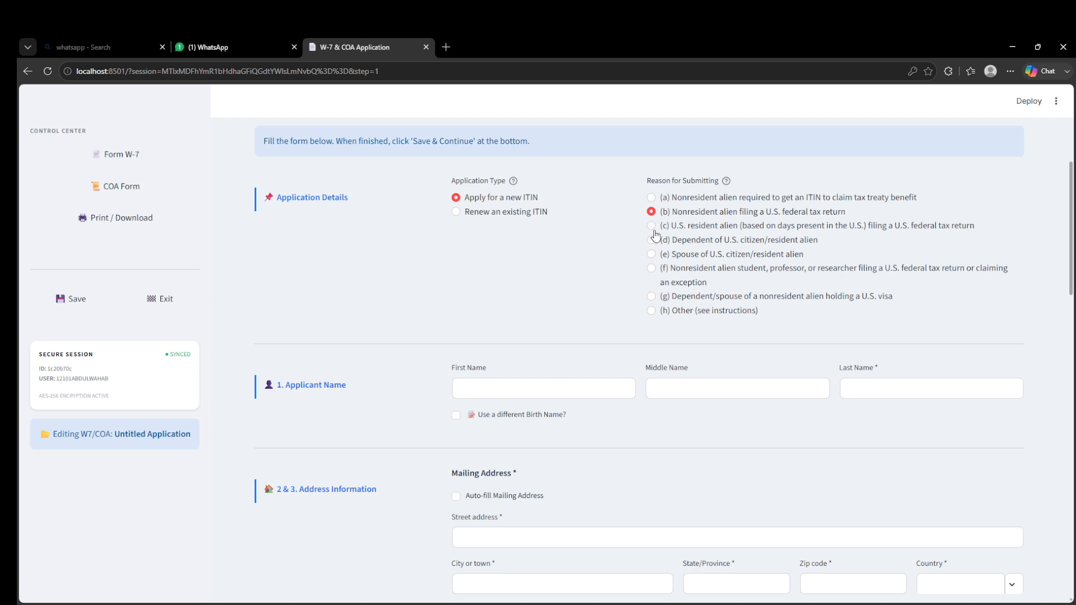
left_click(651, 225)
left_click(654, 244)
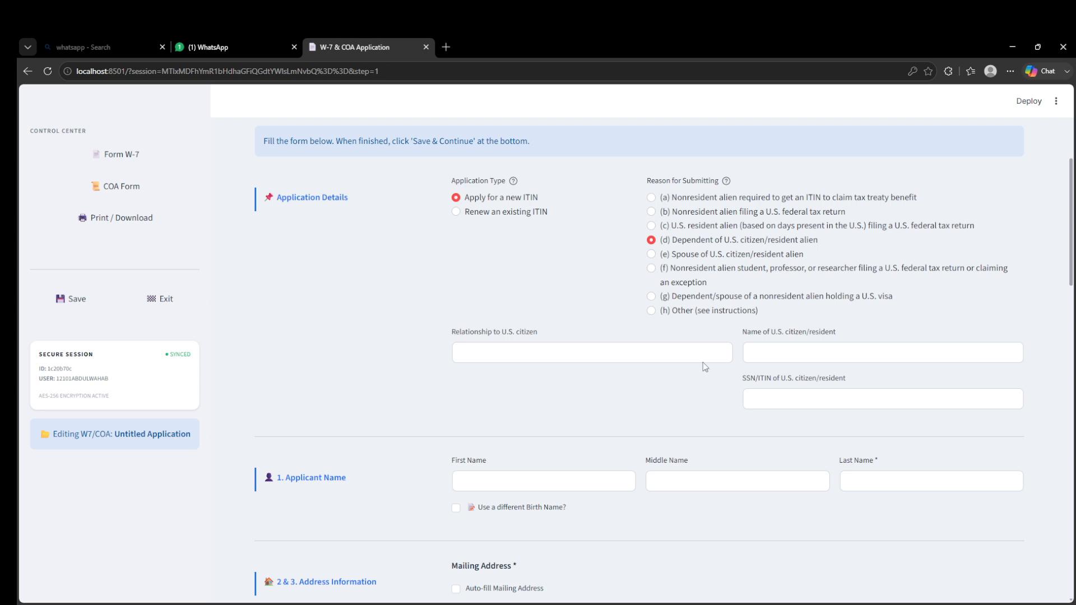
left_click(665, 256)
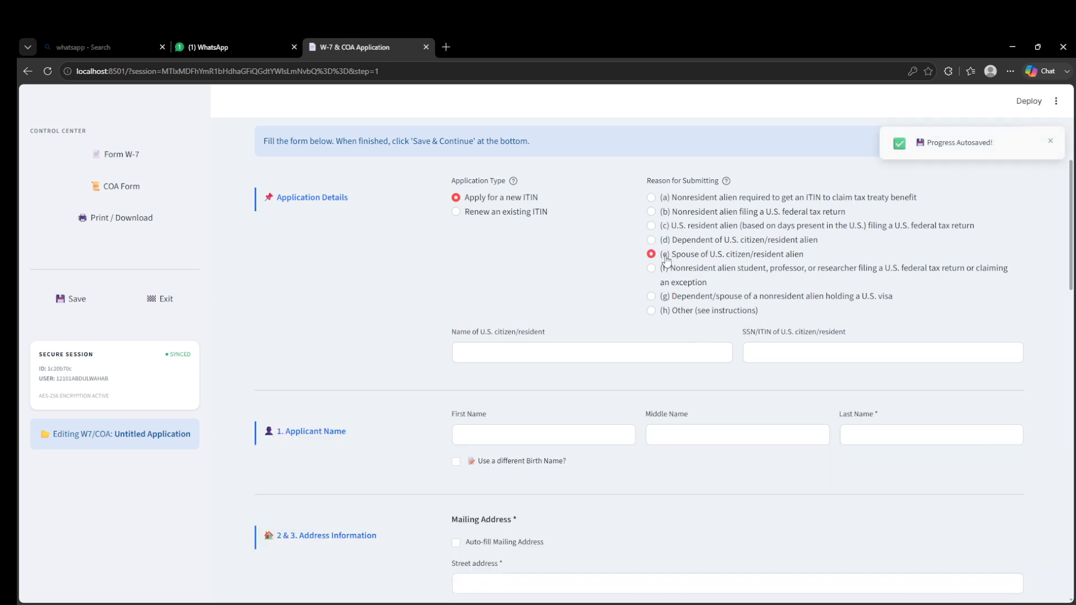
left_click(667, 270)
left_click(673, 301)
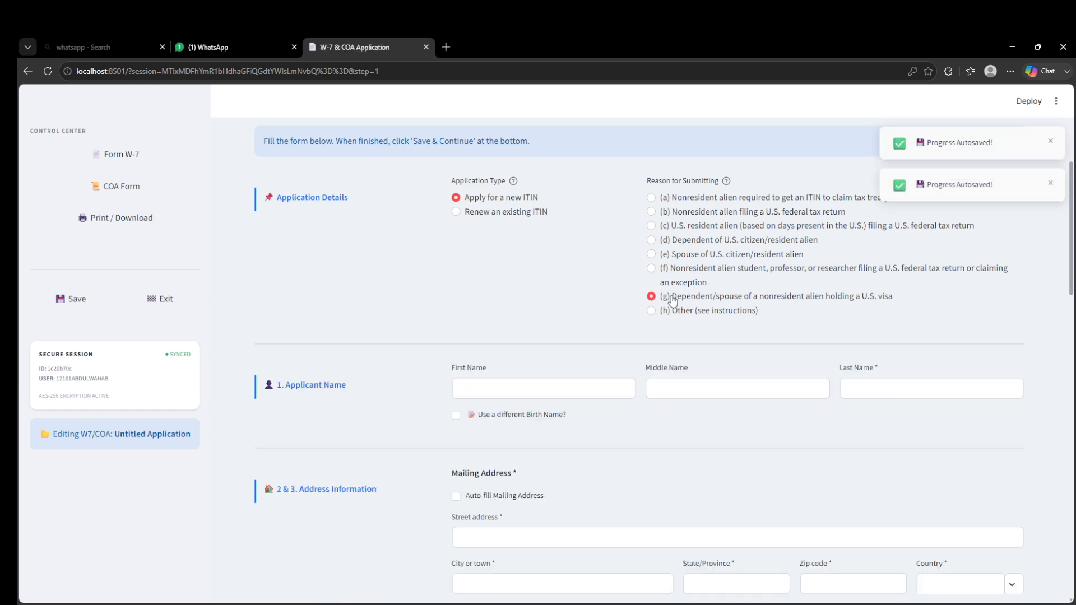
left_click(672, 311)
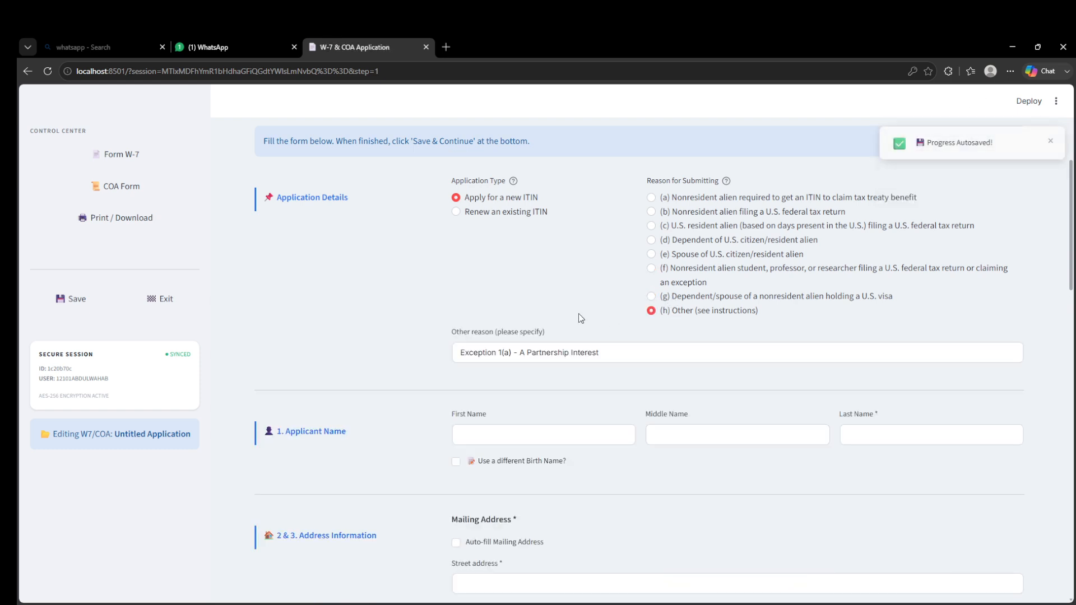
- Autofill the applicant's first and last name and mailing address from the browser's saved data
scroll(583, 311, "down", 1)
scroll(538, 333, "down", 2)
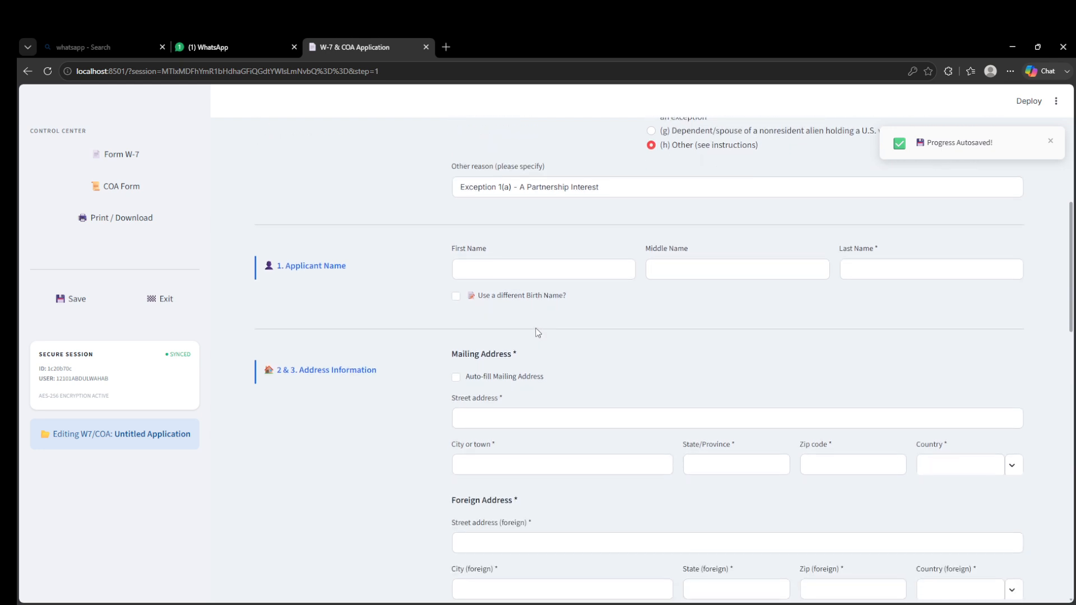
left_click(522, 270)
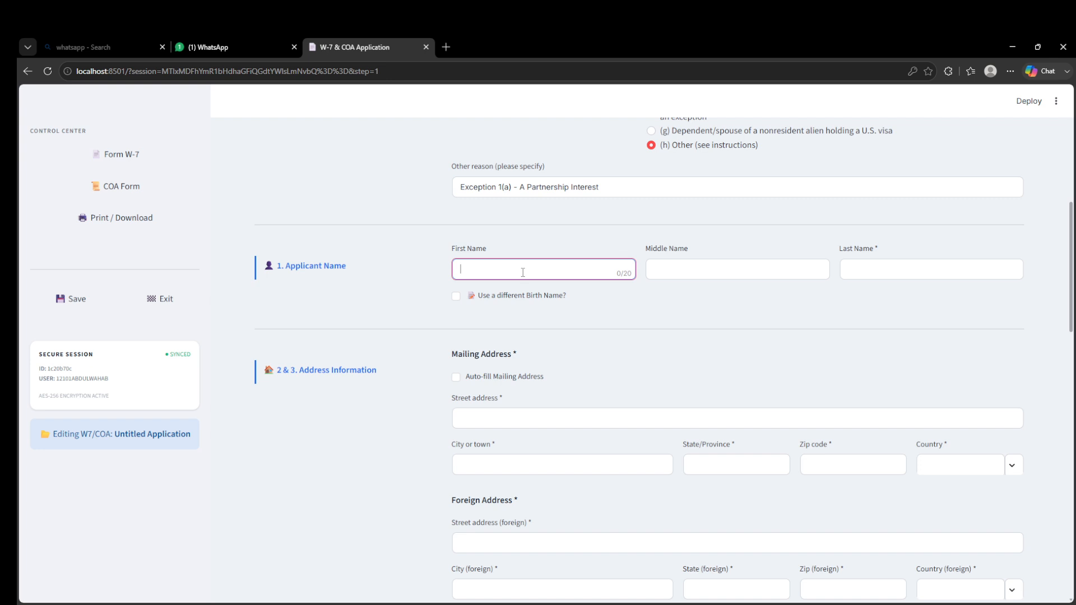
left_click(526, 306)
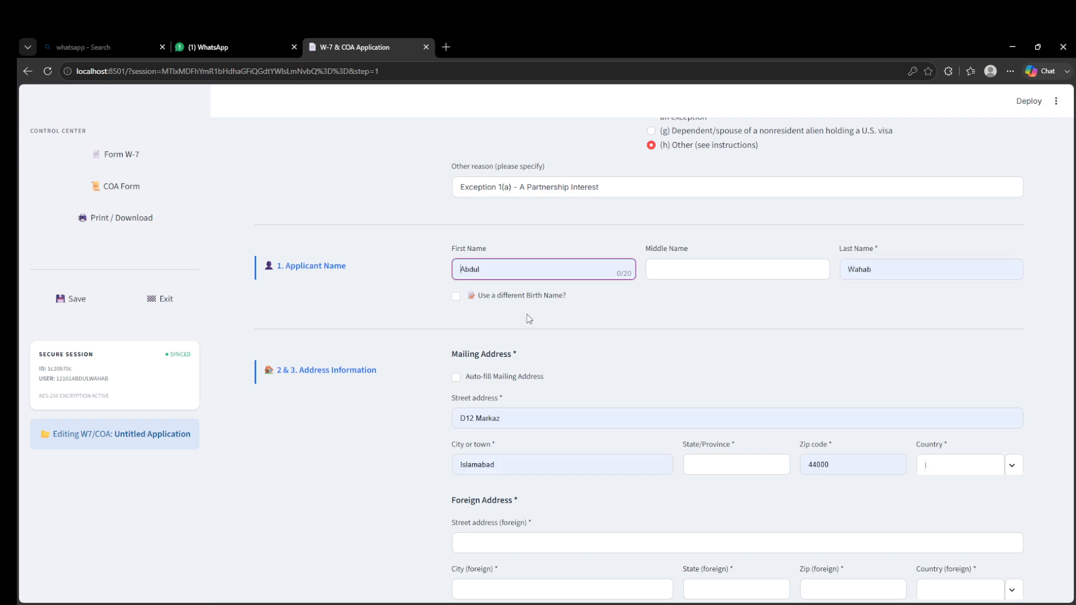
- Enter the applicant's middle name
key("Tab")
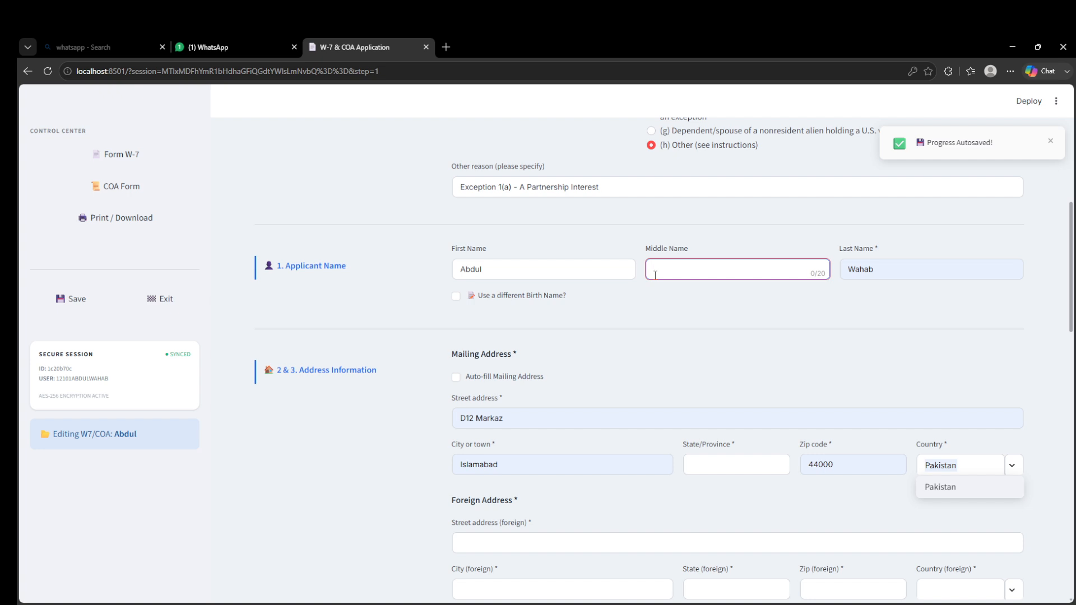
type("khan")
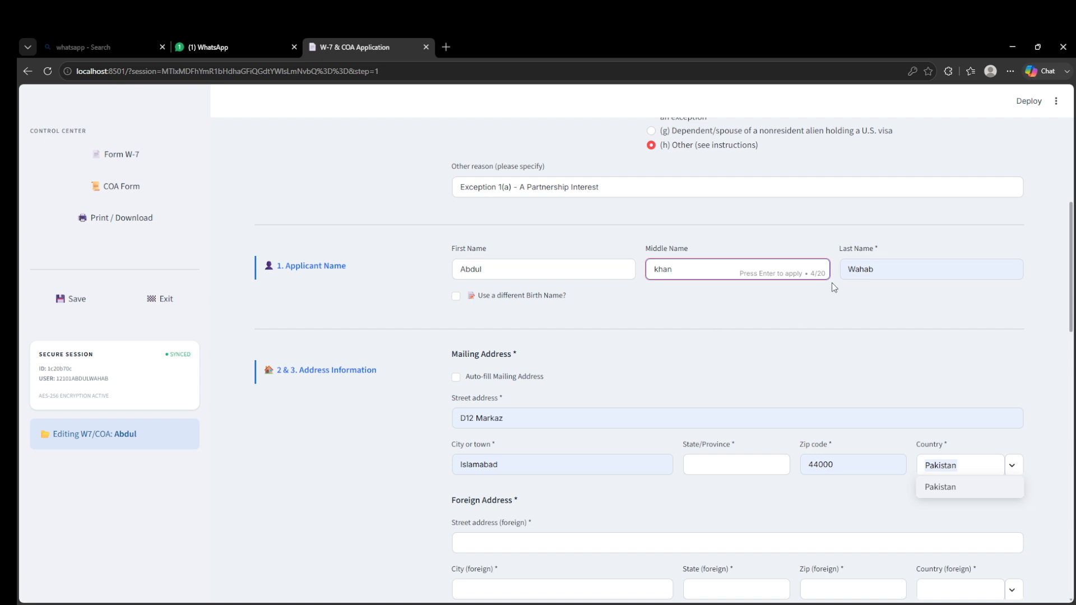
key("Tab")
- Check and then uncheck the different birth name option
left_click(455, 298)
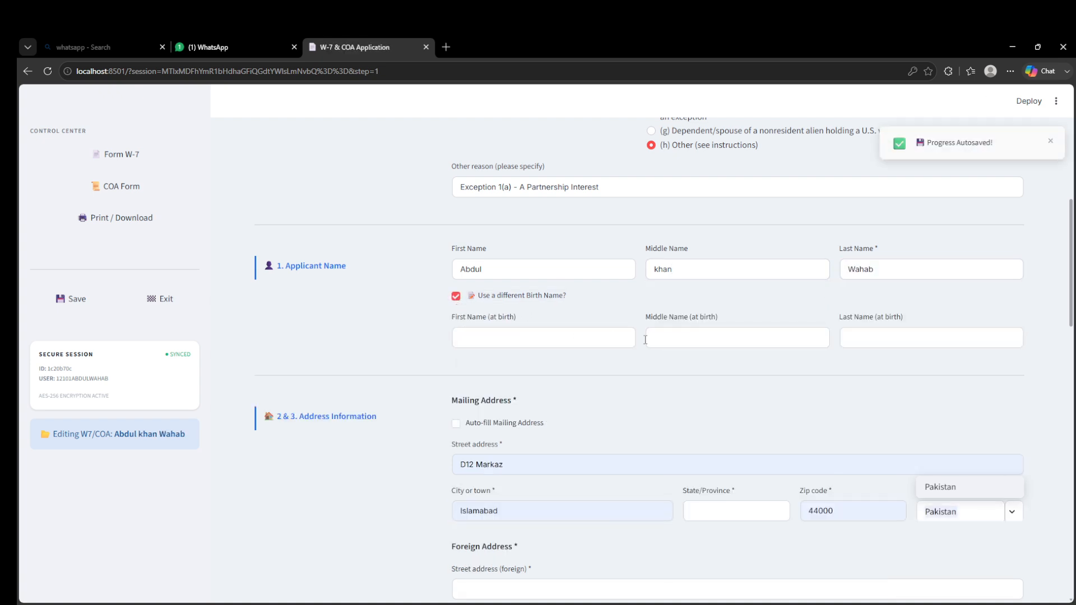
left_click(457, 297)
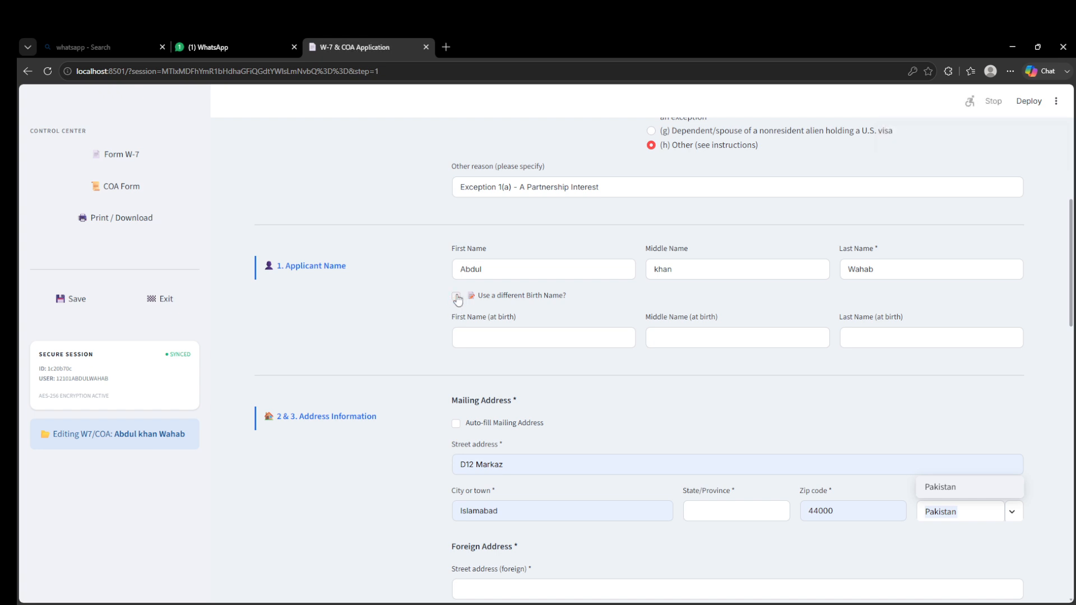
- Enable auto-fill for the mailing address, toggling it off and on again to refill the address fields
scroll(459, 300, "down", 1)
scroll(459, 300, "down", 1)
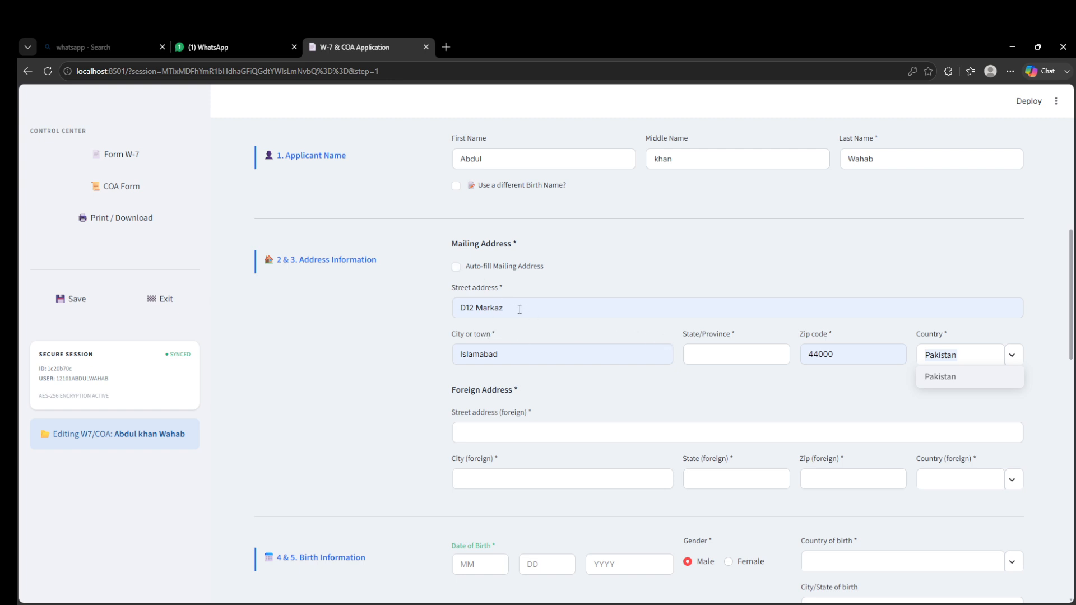
left_click(456, 267)
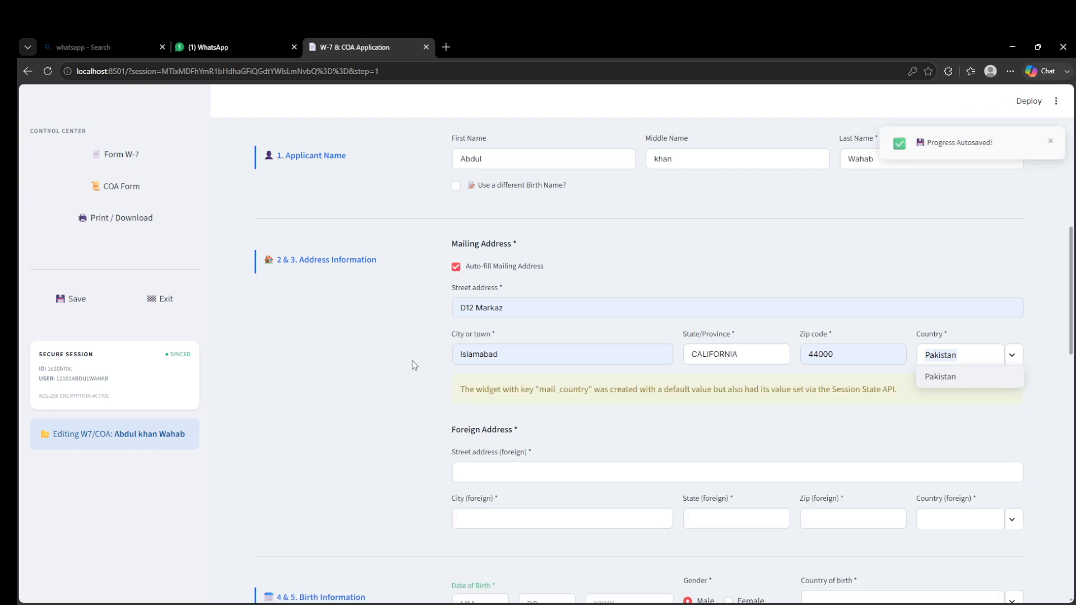
left_click(487, 312)
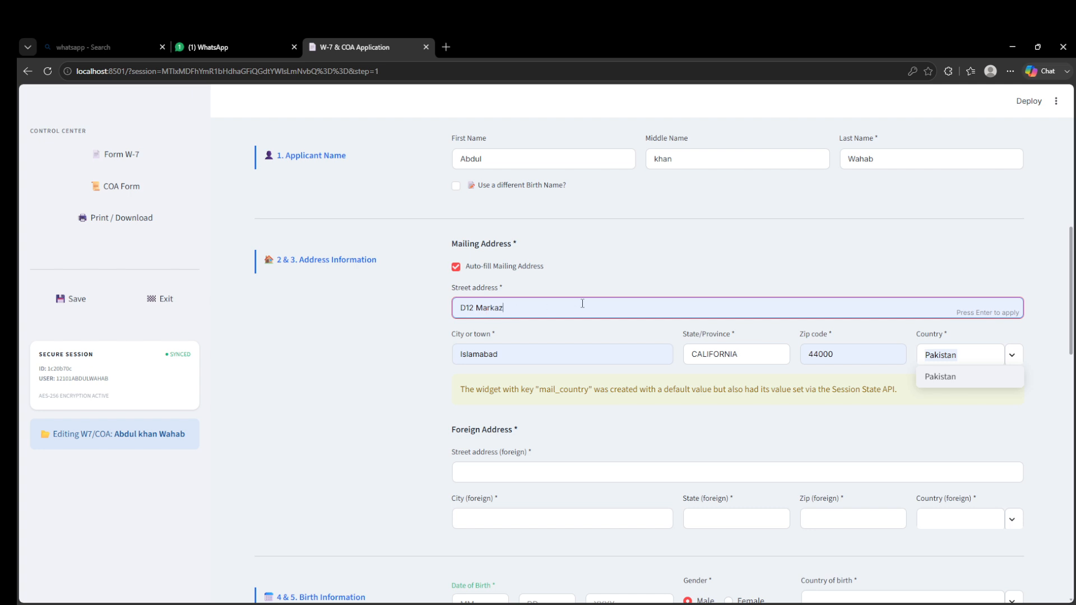
key("Tab")
key("Tab")
key("Tab")
key("Tab")
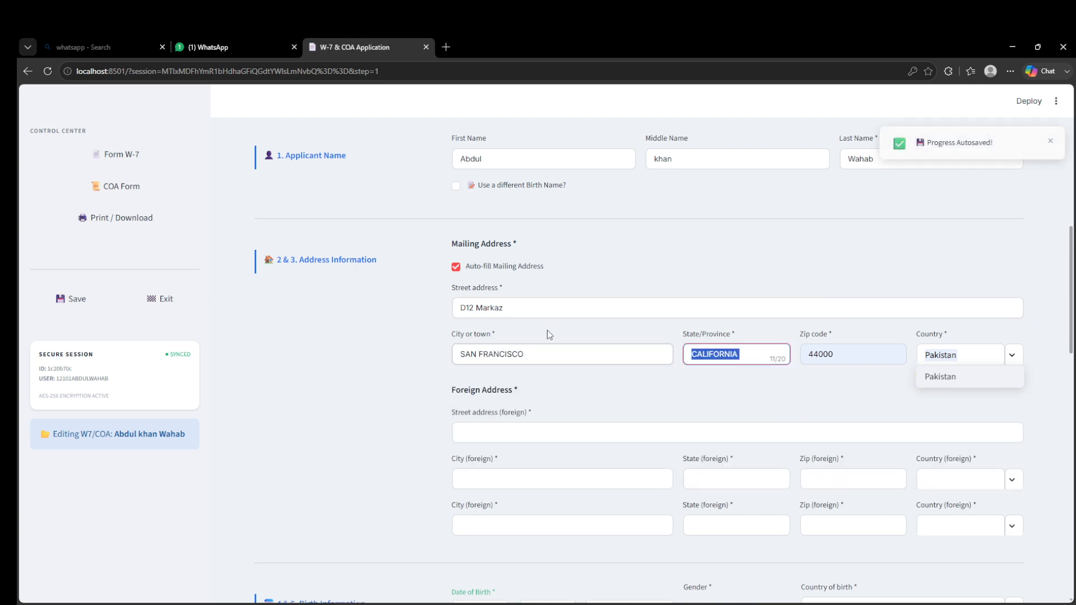
left_click(546, 387)
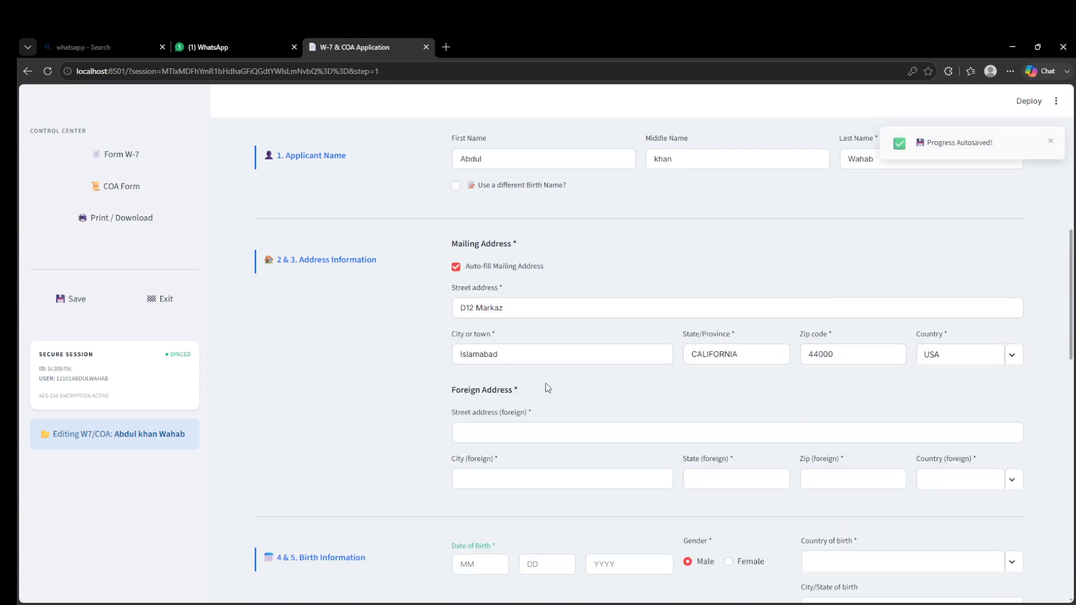
left_click(456, 267)
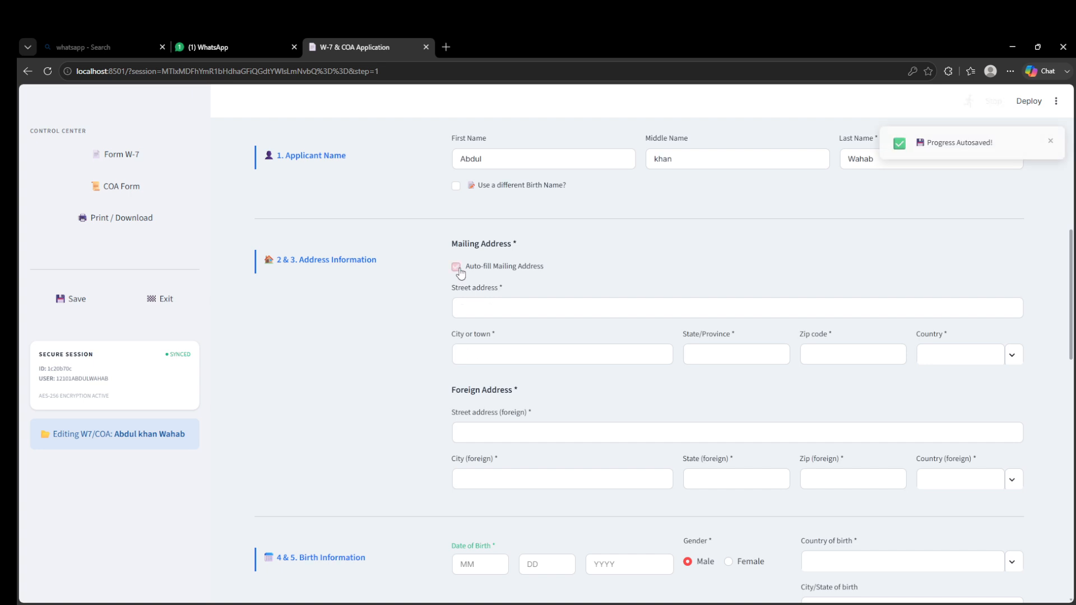
left_click(457, 268)
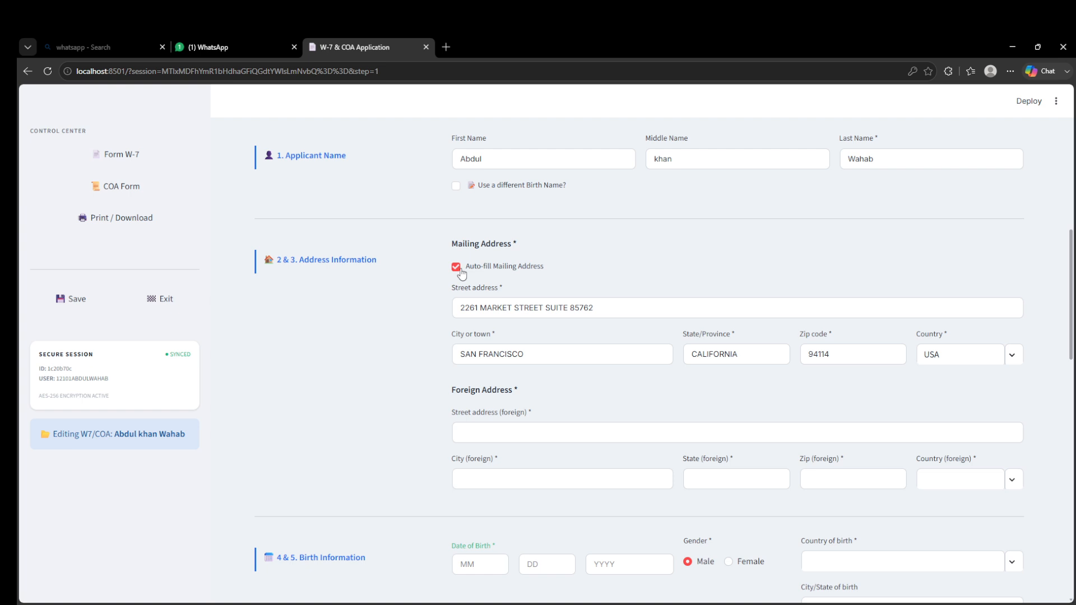
- Autofill the foreign address fields from the browser's saved address data
scroll(499, 314, "down", 2)
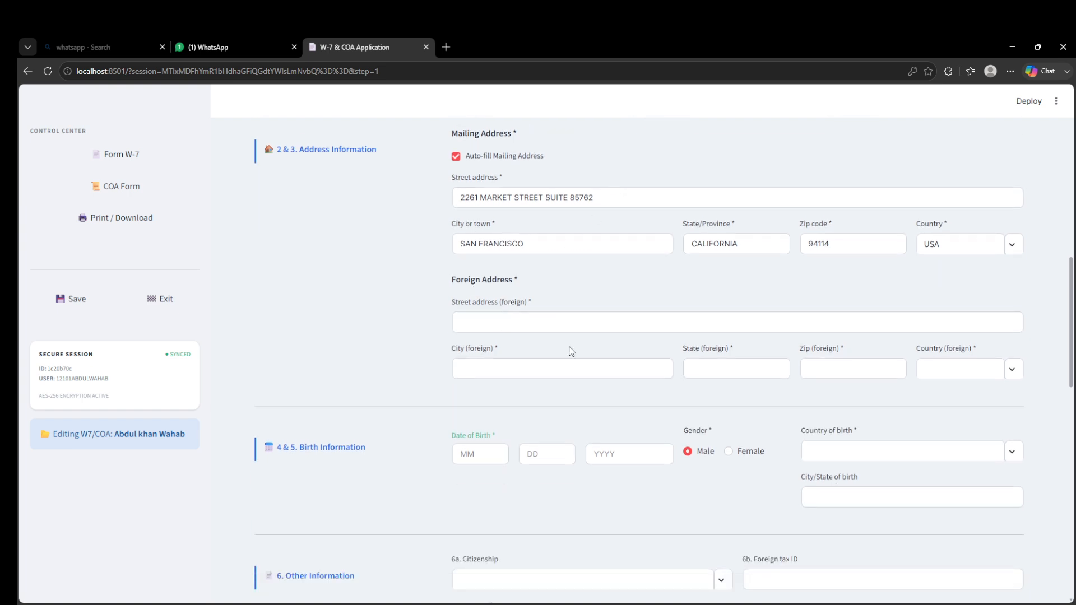
left_click(569, 323)
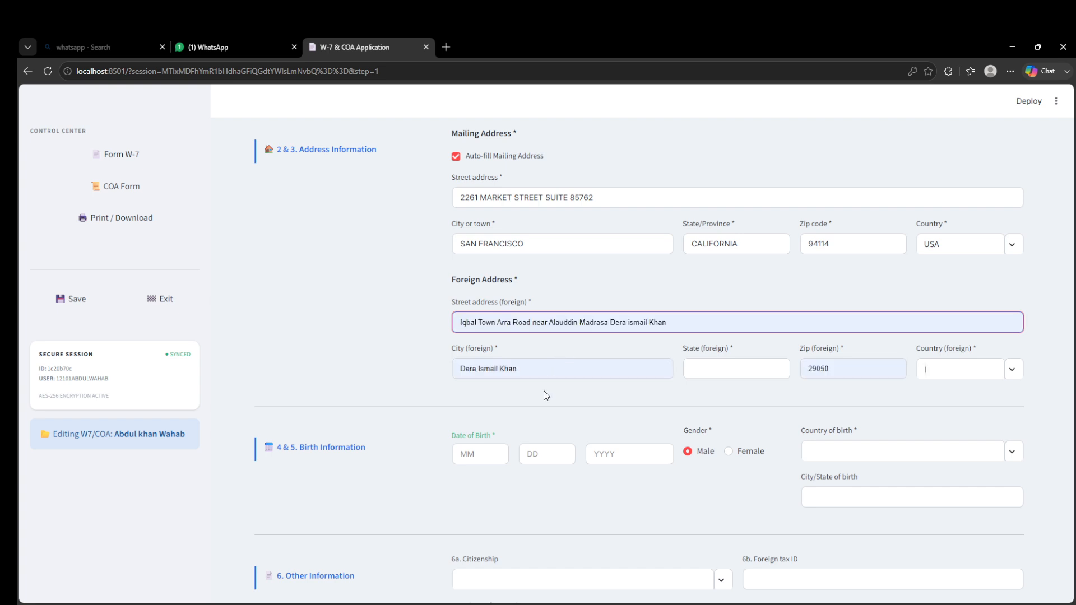
left_click(543, 418)
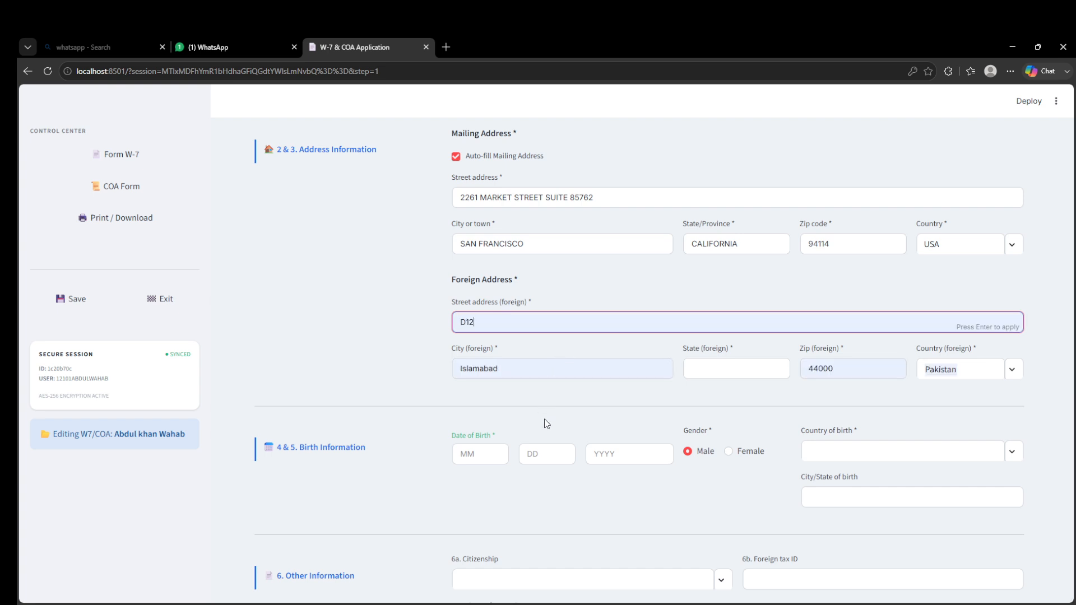
key("Tab")
key("Tab")
key("Tab")
key("Tab")
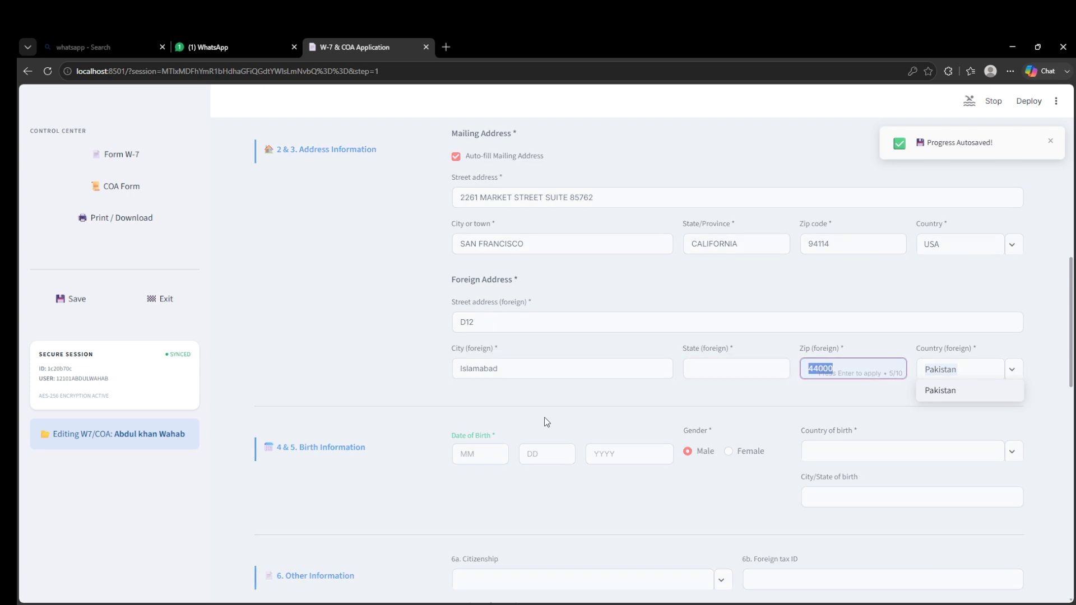
left_click(973, 399)
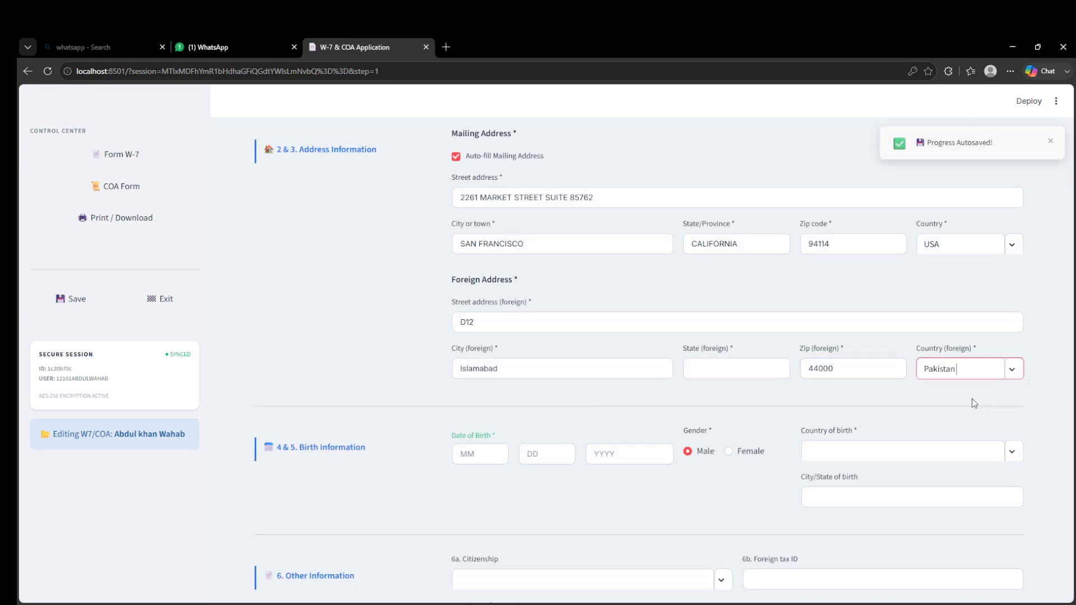
- Enter the date of birth as 21 / 21 / 2020
scroll(528, 404, "down", 3)
left_click(476, 288)
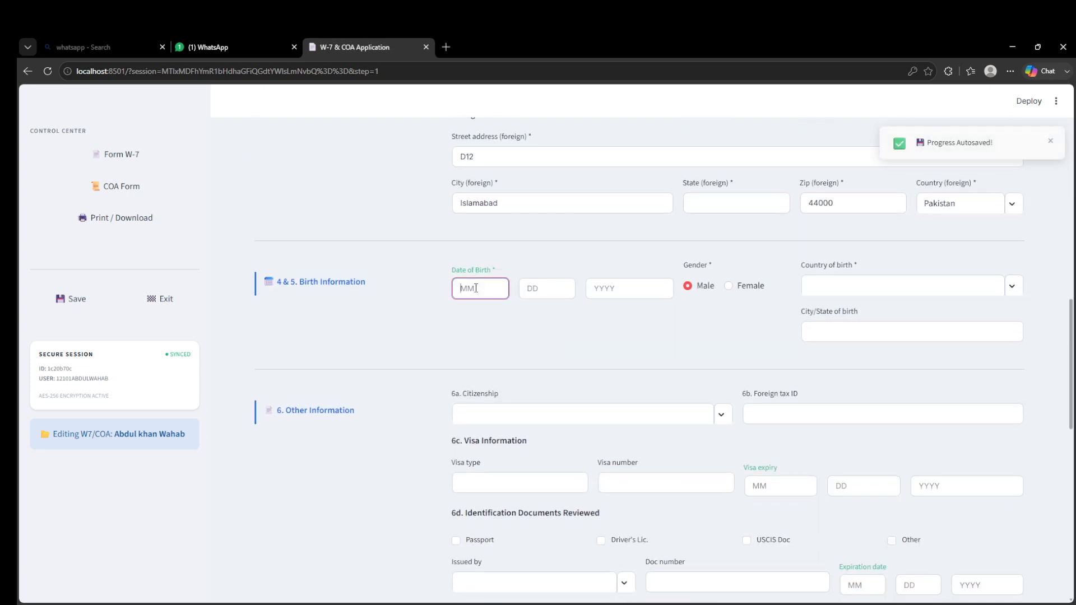
type("21")
key("Tab")
type("21")
key("Tab")
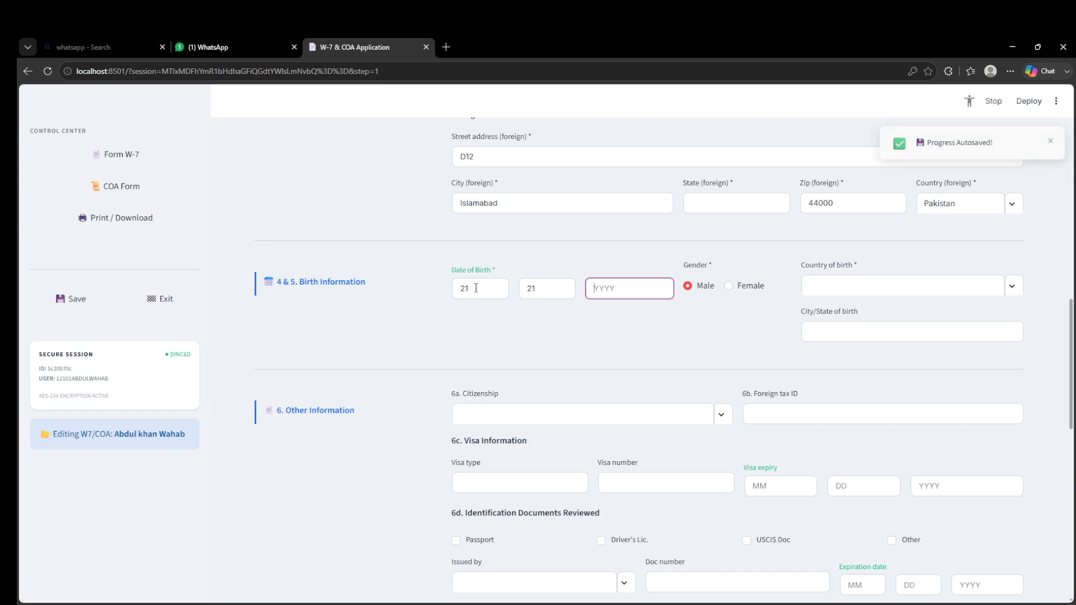
type("2020")
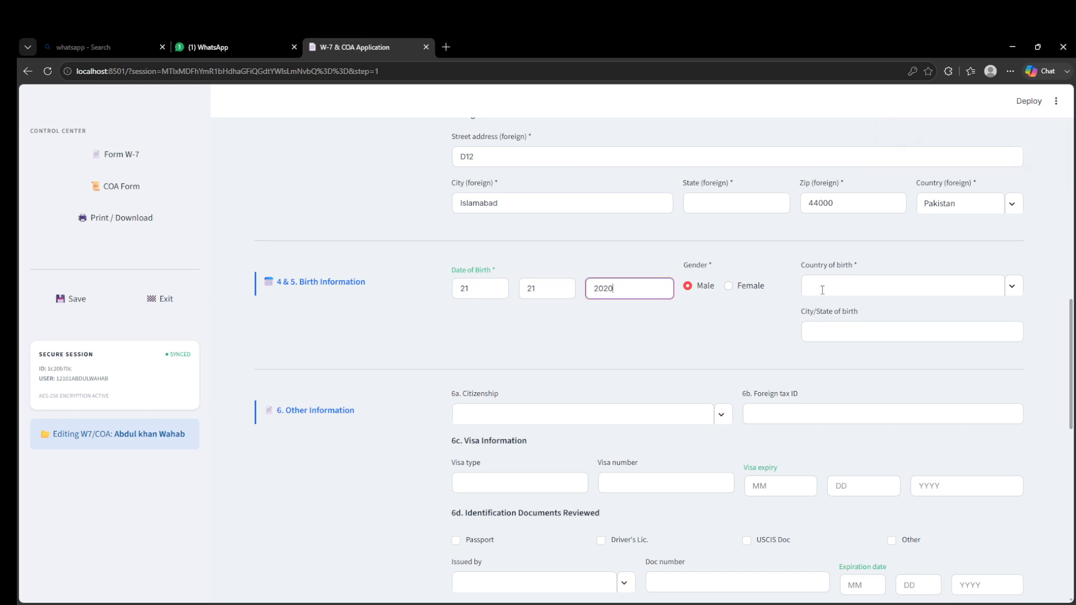
- Set the gender to Female and choose Afghanistan as the country of birth
left_click(729, 286)
left_click(845, 288)
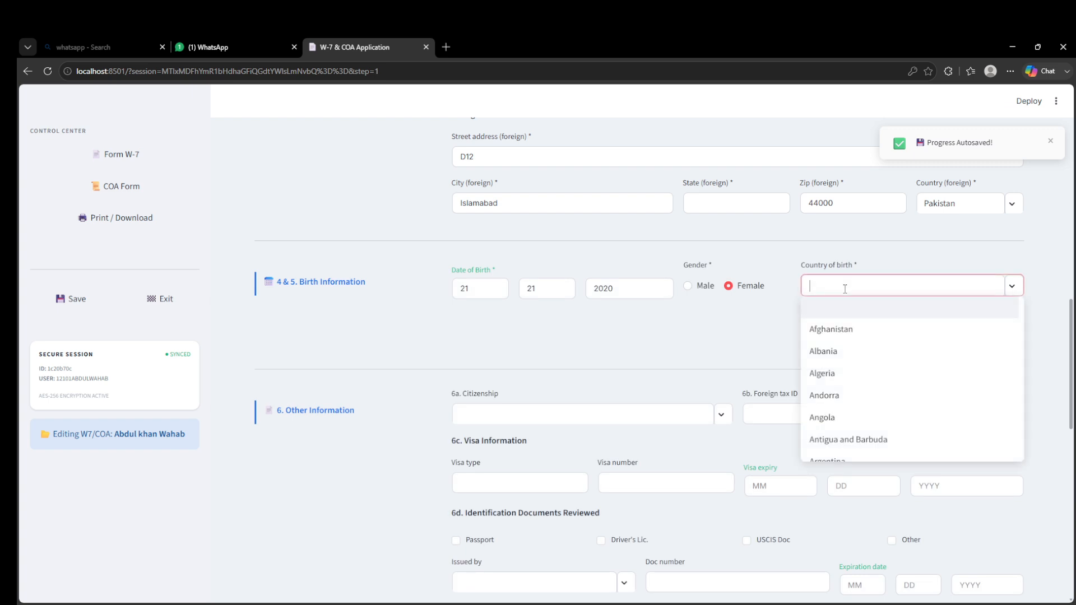
left_click(848, 329)
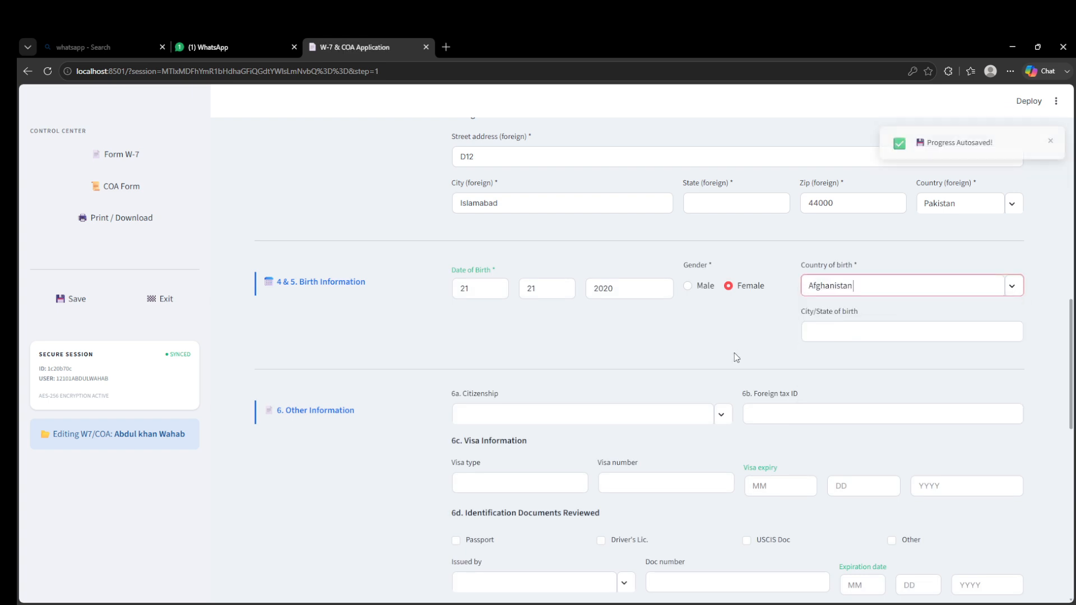
- Enter dasdasdasd as the city/state of birth
left_click(837, 333)
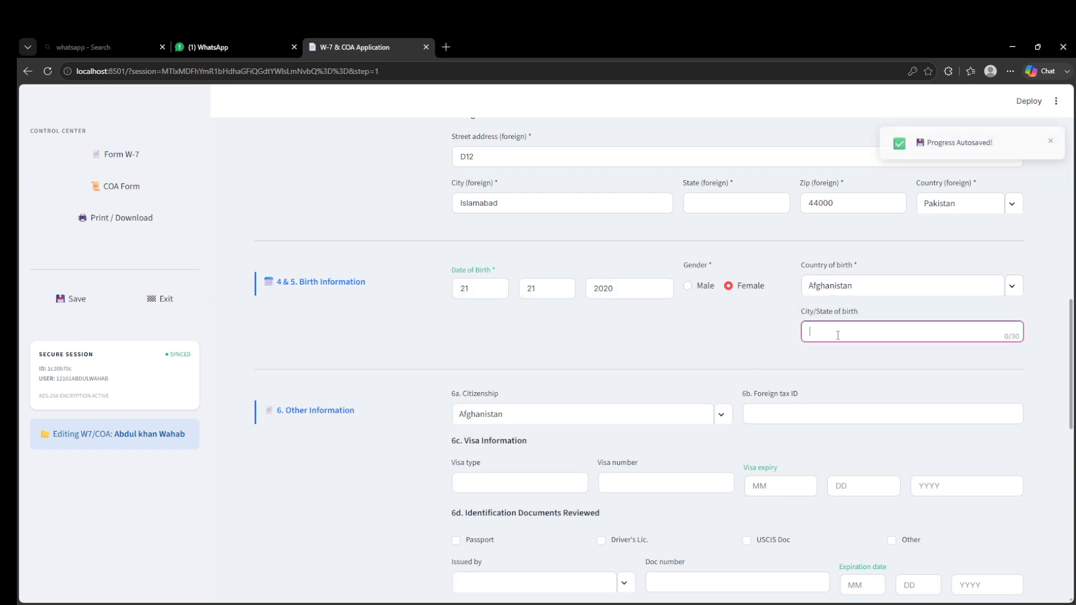
type("dasdasdasd")
left_click(732, 356)
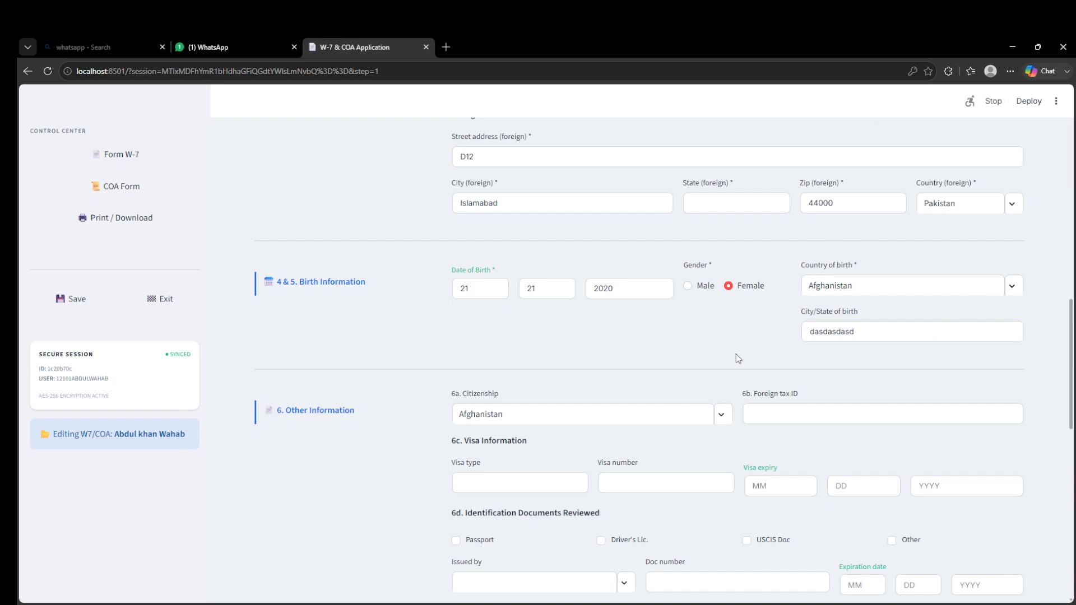
- Select Passport as the identification document reviewed
scroll(738, 359, "down", 2)
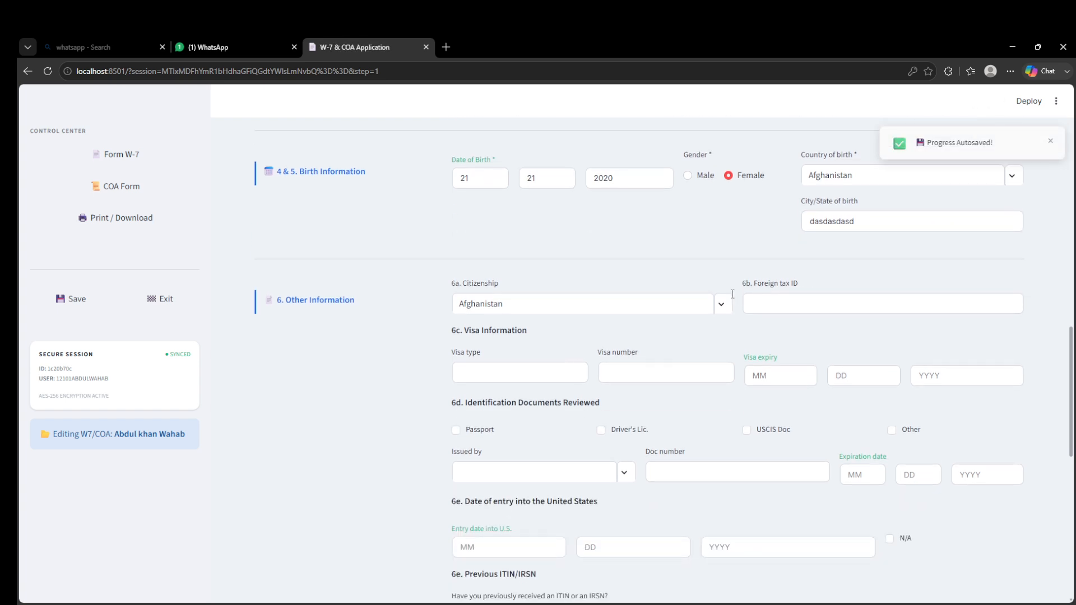
scroll(732, 293, "down", 1)
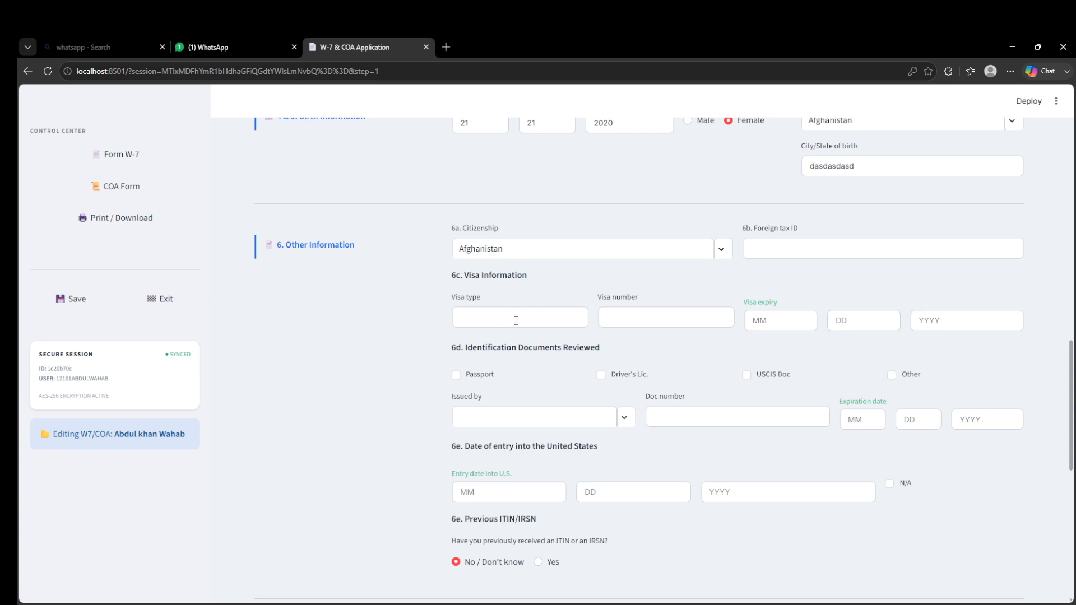
scroll(515, 319, "down", 2)
left_click(470, 268)
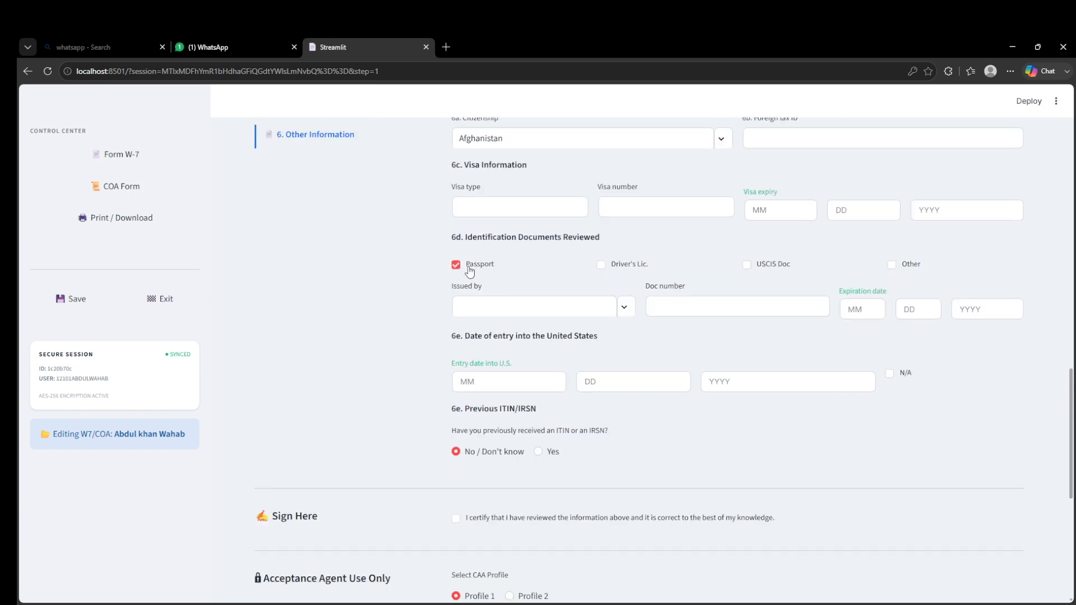
left_click(616, 271)
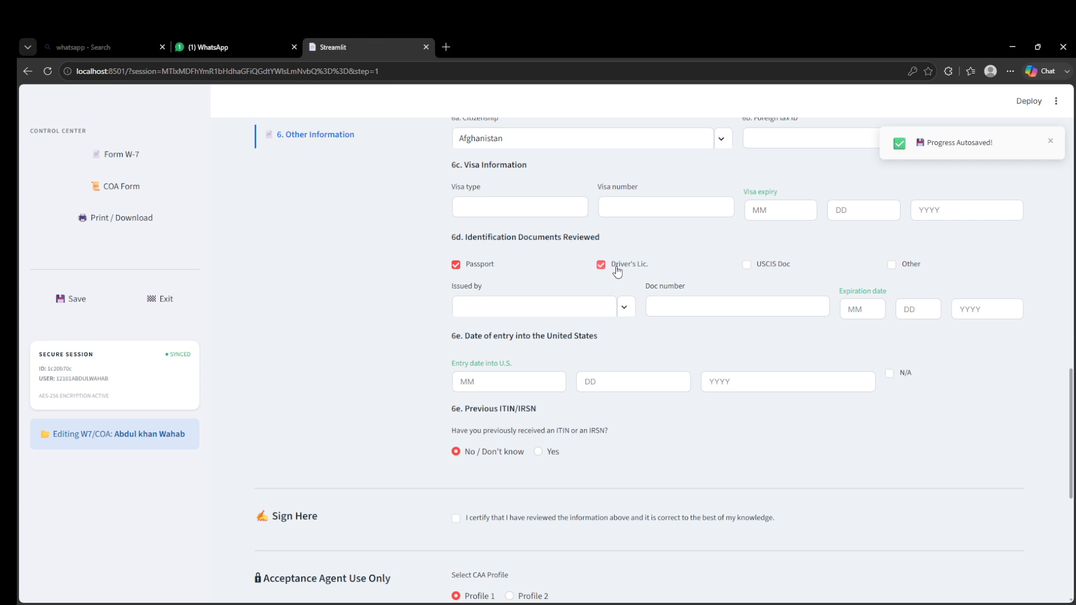
left_click(456, 269)
left_click(463, 268)
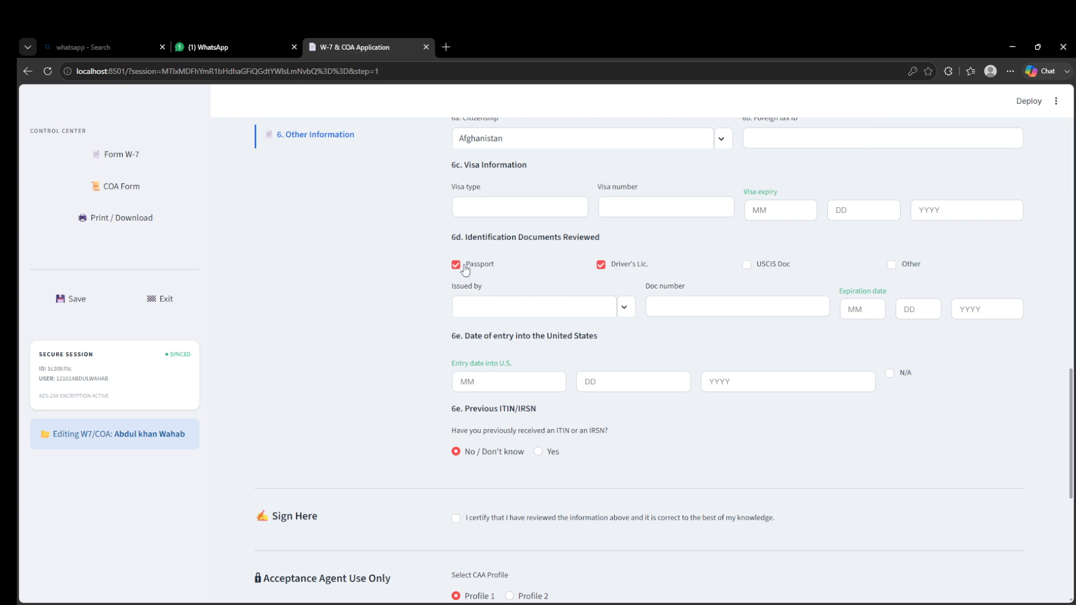
left_click(892, 267)
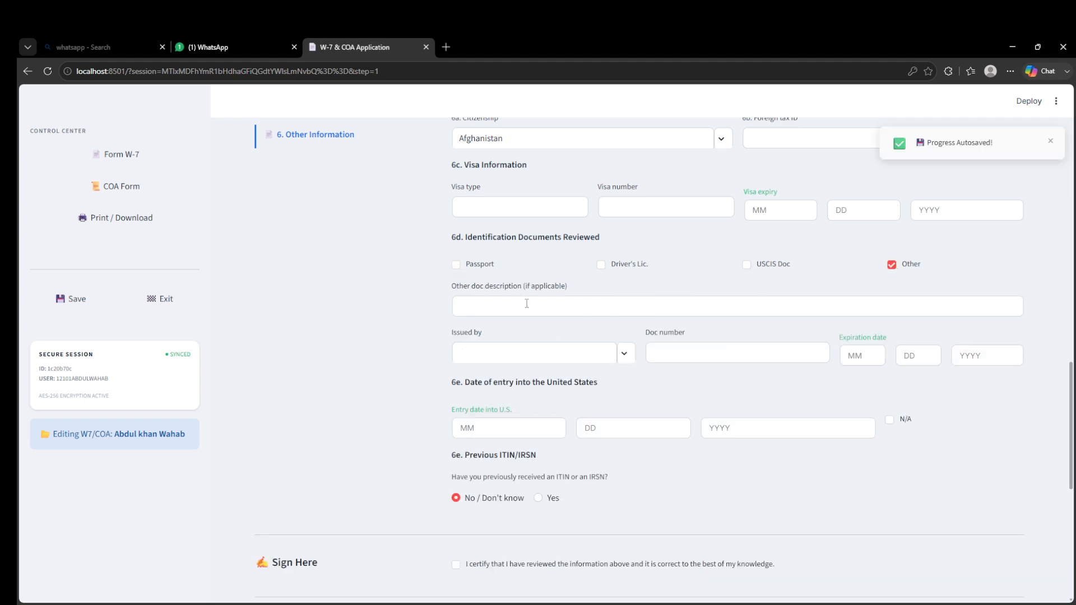
left_click(474, 268)
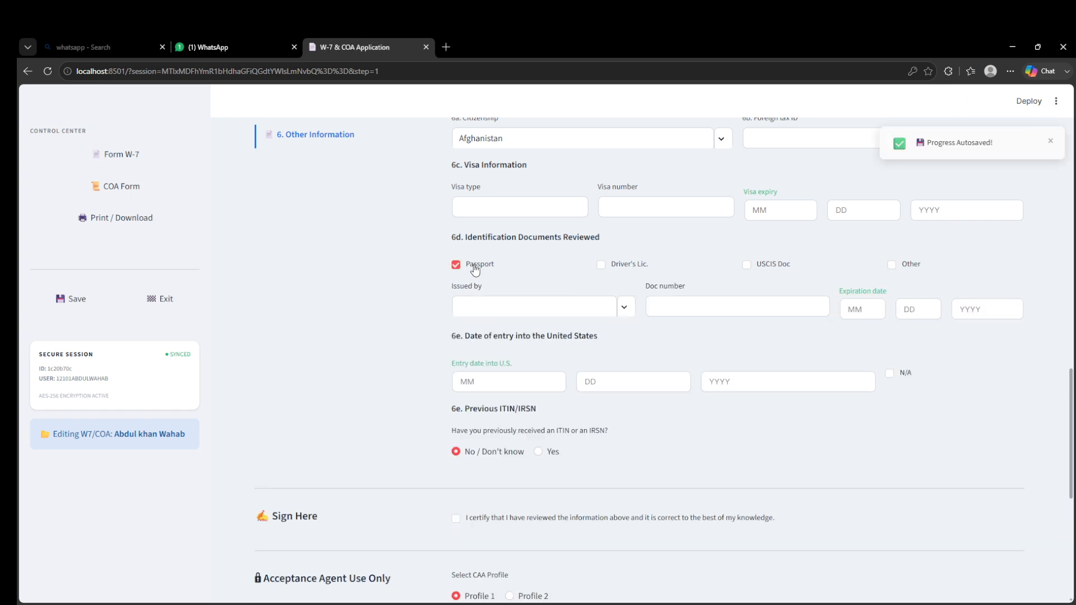
- Set the passport's issuing country to Albania and its document number to 1234567
left_click(502, 310)
left_click(499, 371)
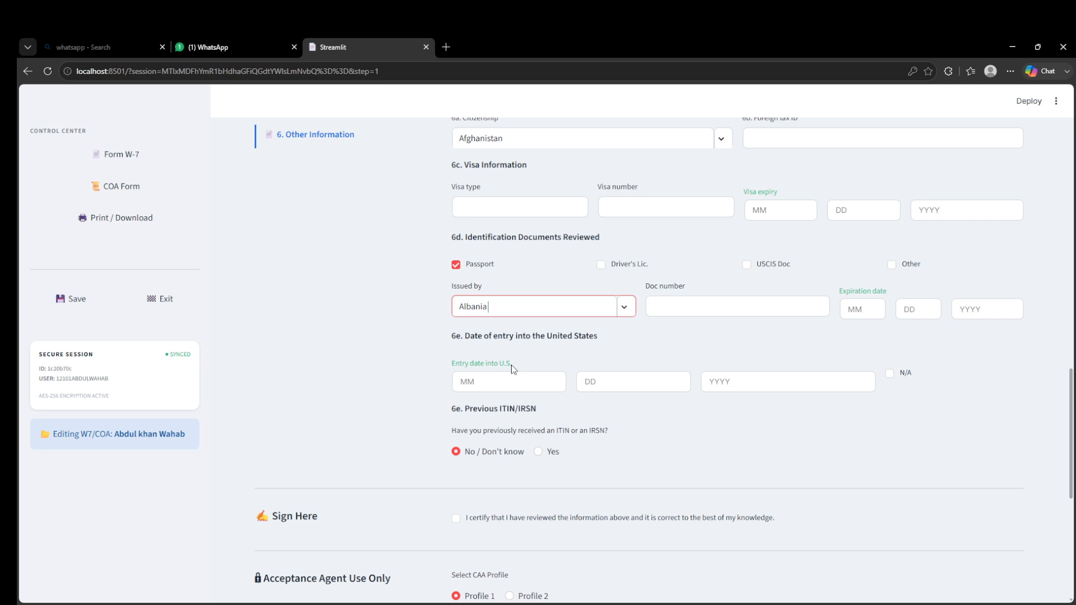
left_click(774, 306)
type("1234567")
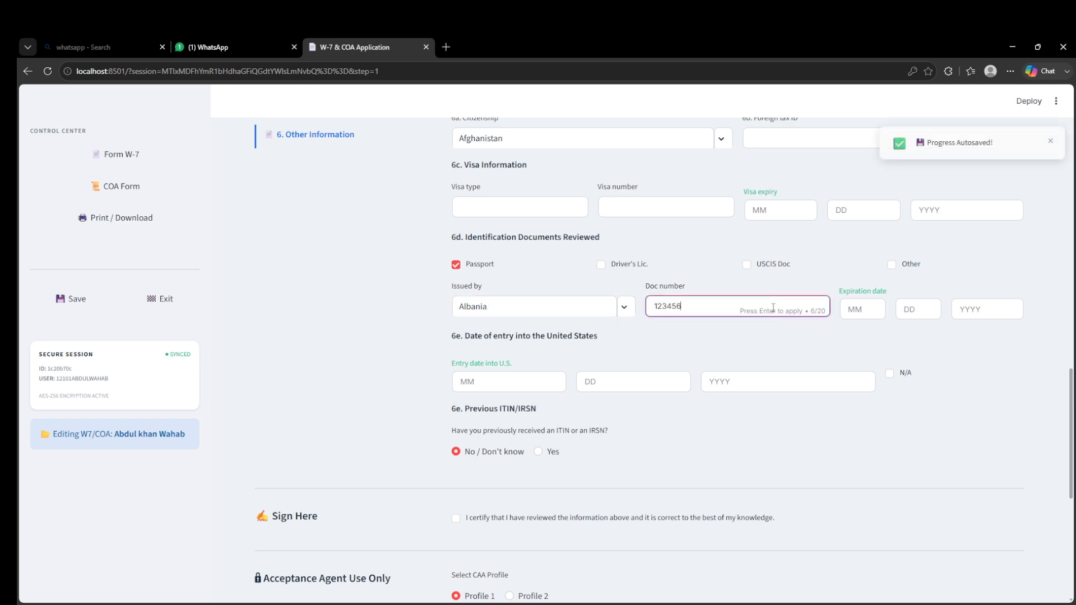
- Enter the passport expiration date as 32 / 09 / 2030
left_click(861, 309)
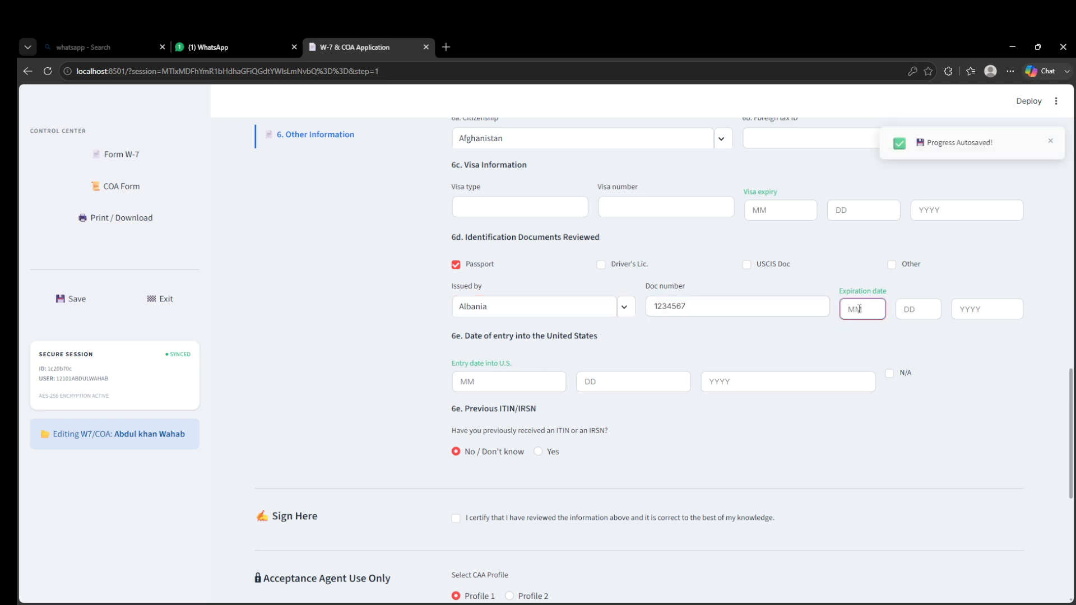
type("32")
key("Tab")
type("32")
key("Tab")
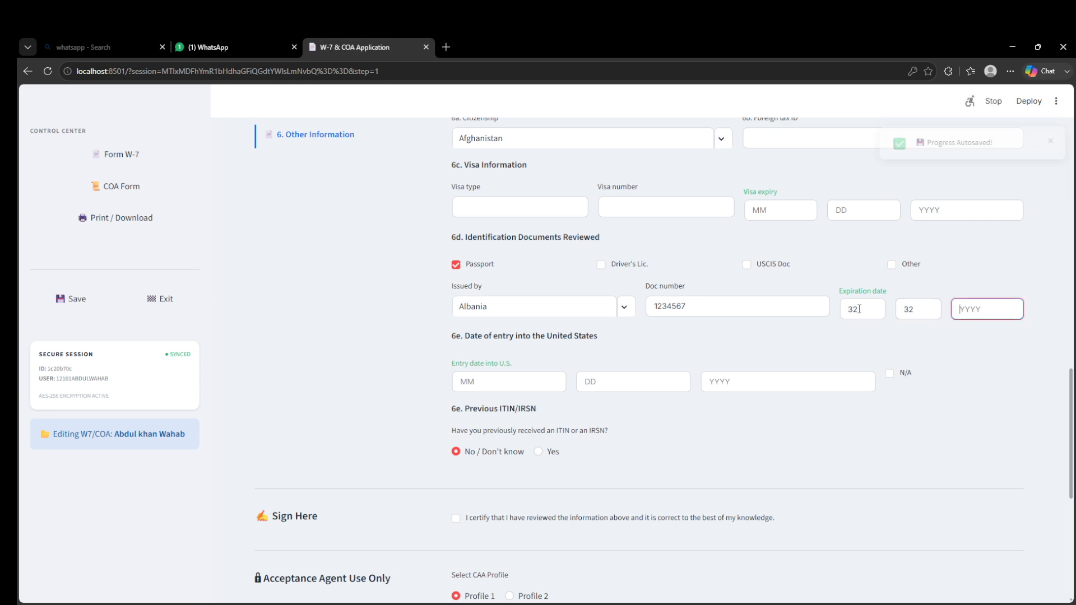
type("2030")
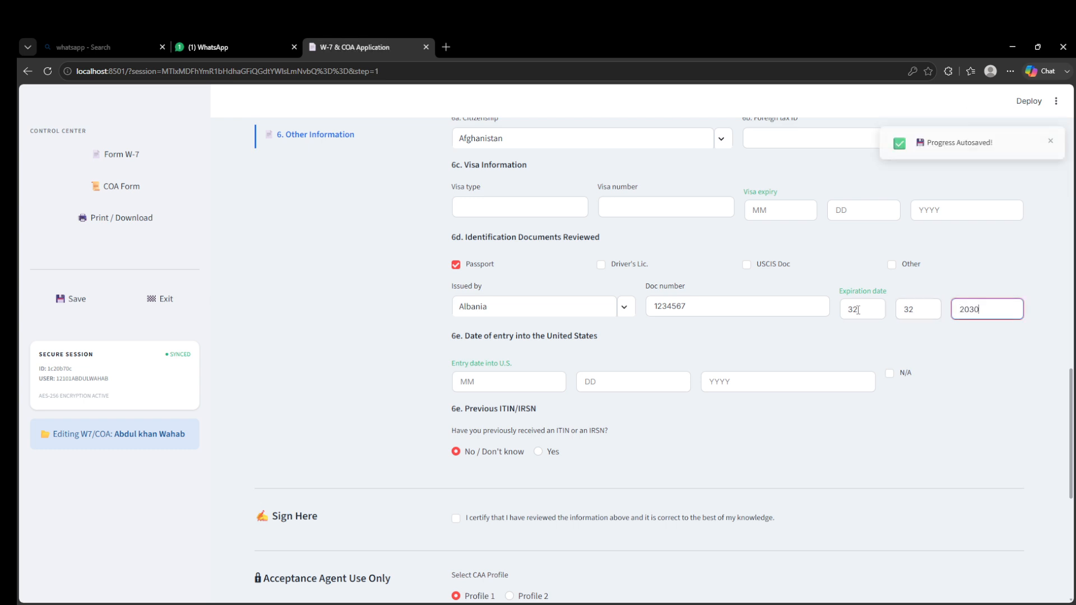
double_click(899, 310)
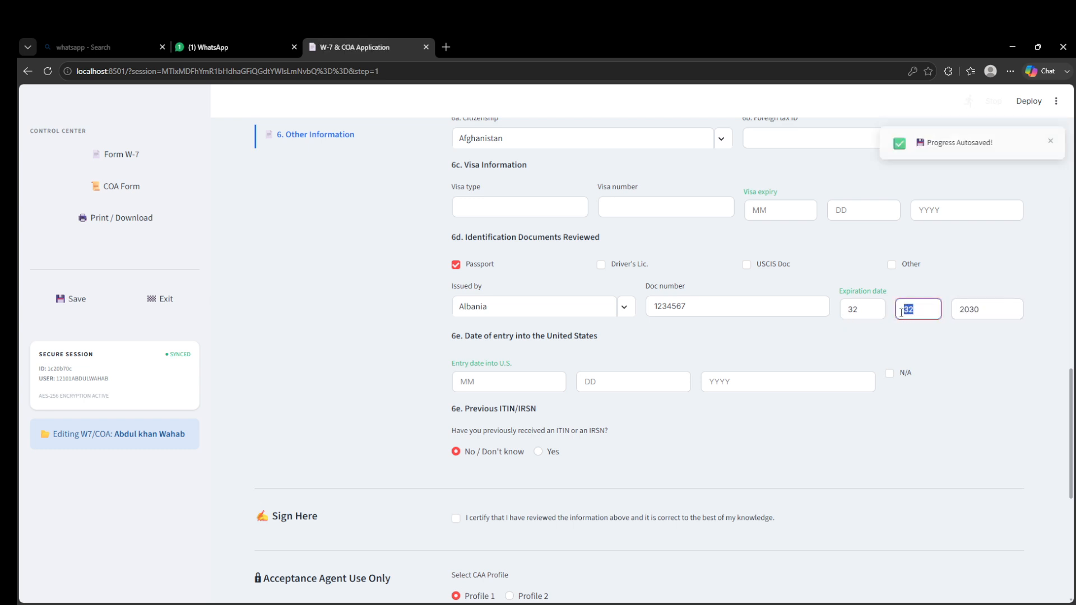
type("09")
key("Tab")
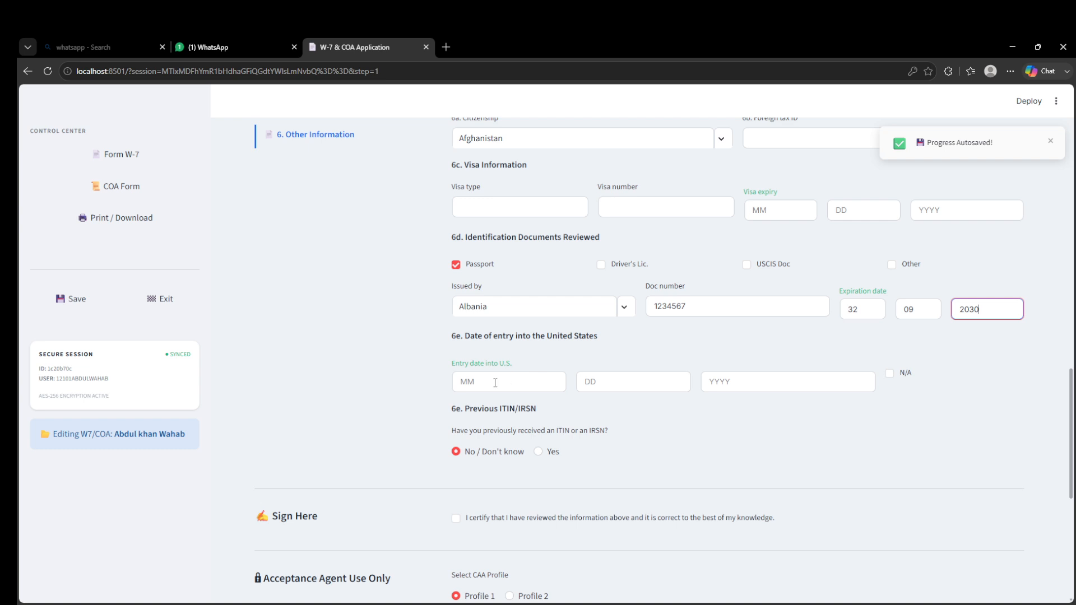
- Mark the date of entry into the United States as N/A
left_click(495, 383)
scroll(500, 382, "down", 1)
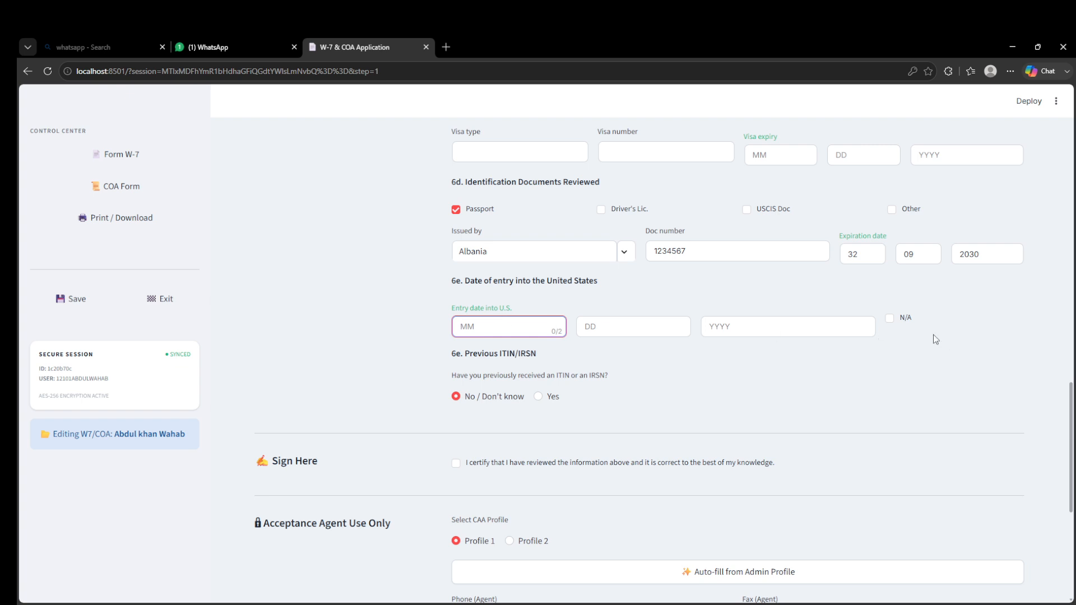
left_click(891, 323)
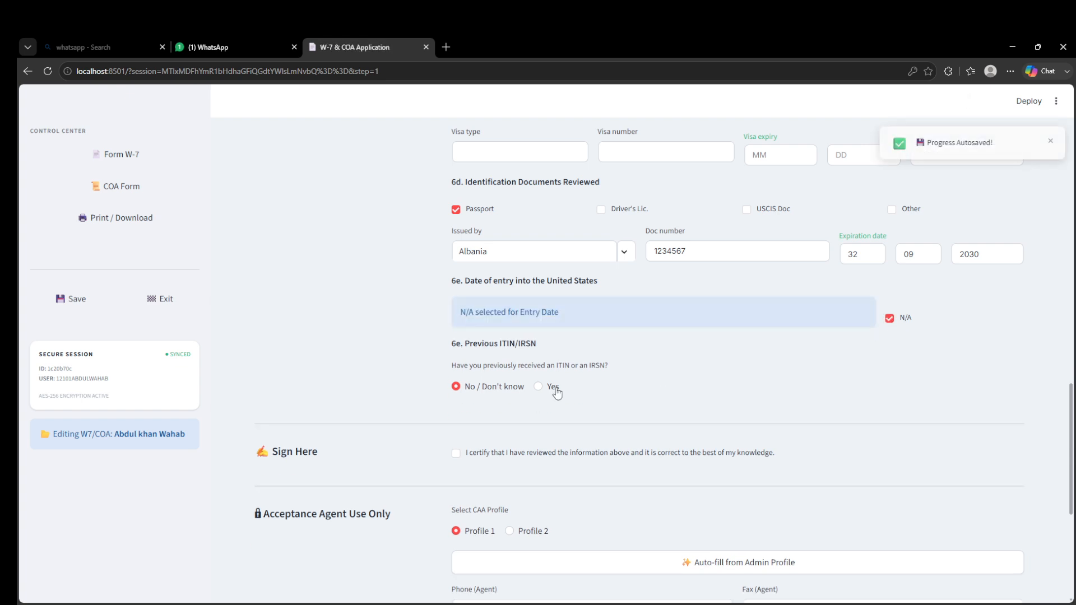
scroll(504, 339, "down", 2)
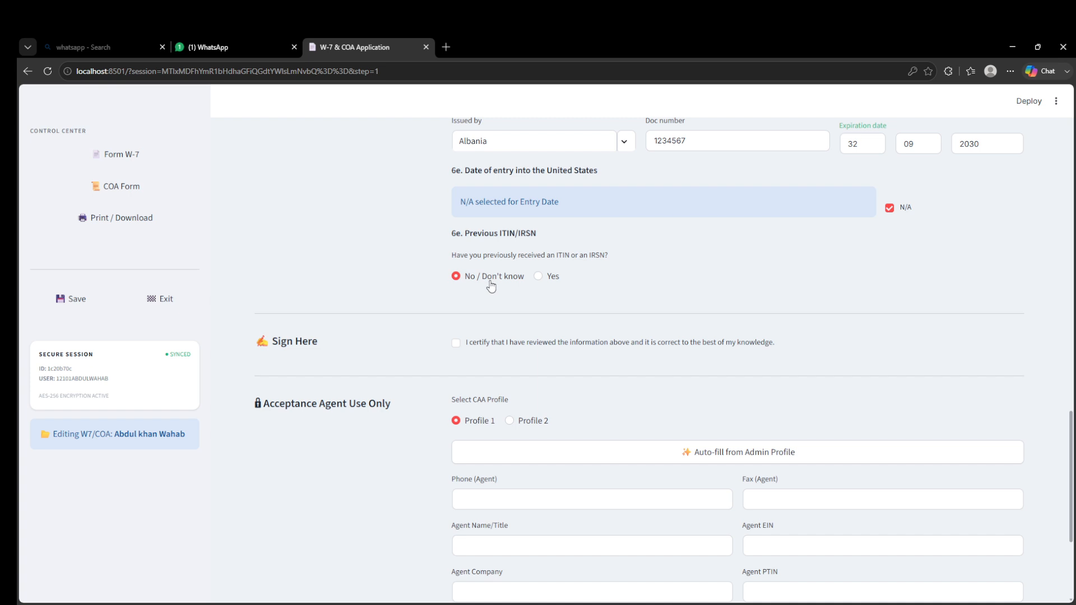
left_click(538, 277)
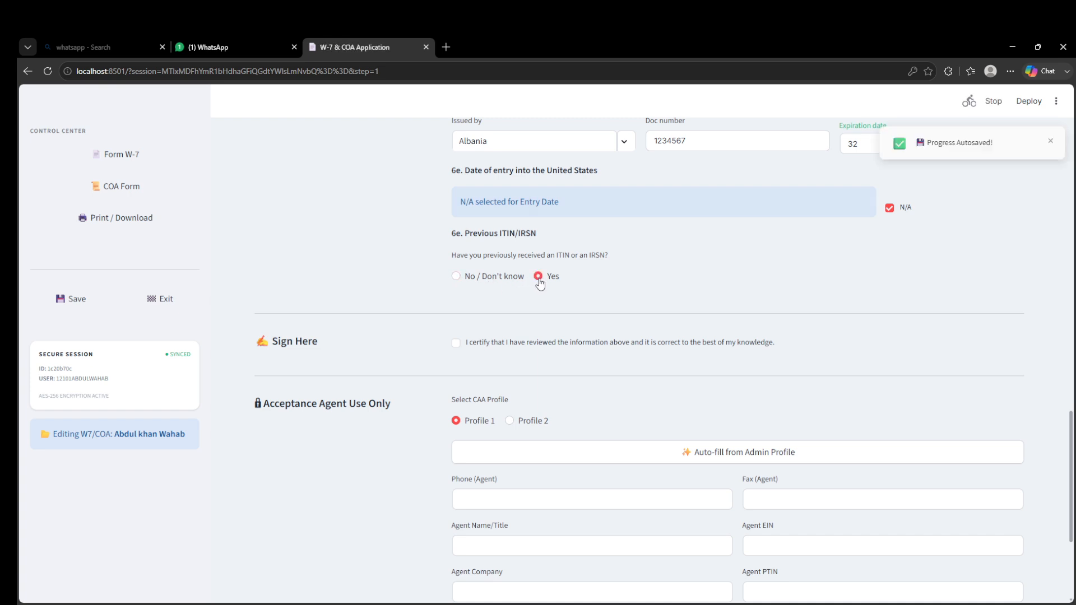
left_click(461, 374)
left_click(493, 370)
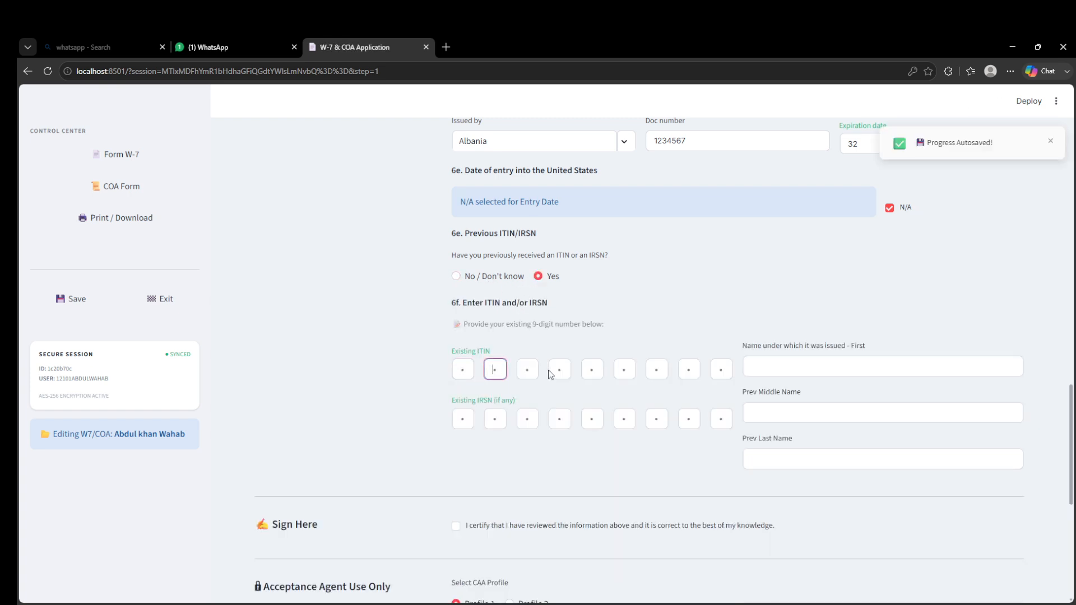
left_click(569, 371)
left_click(624, 369)
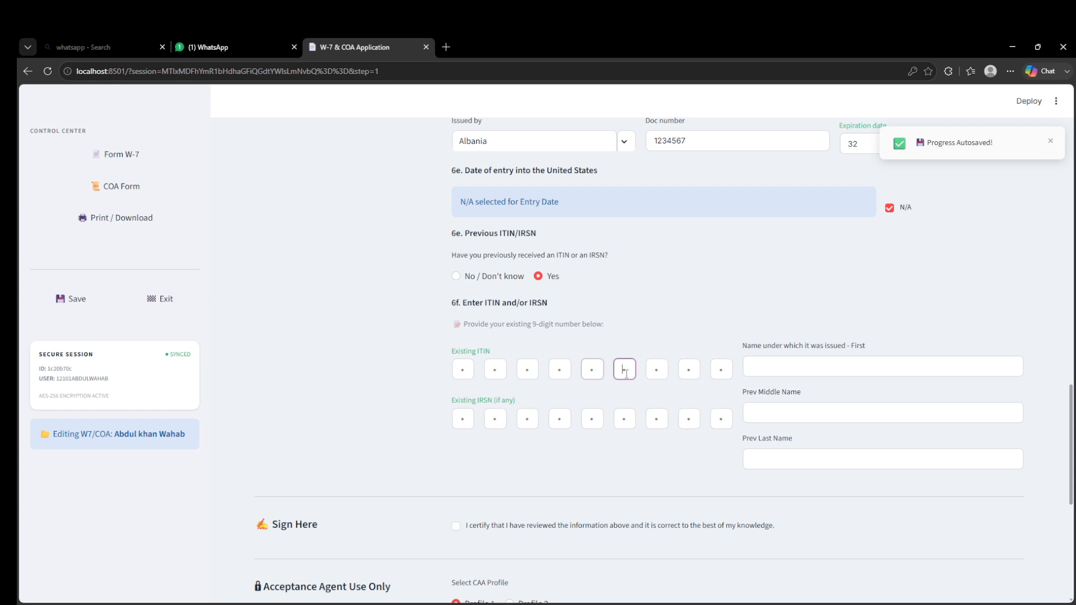
left_click(456, 277)
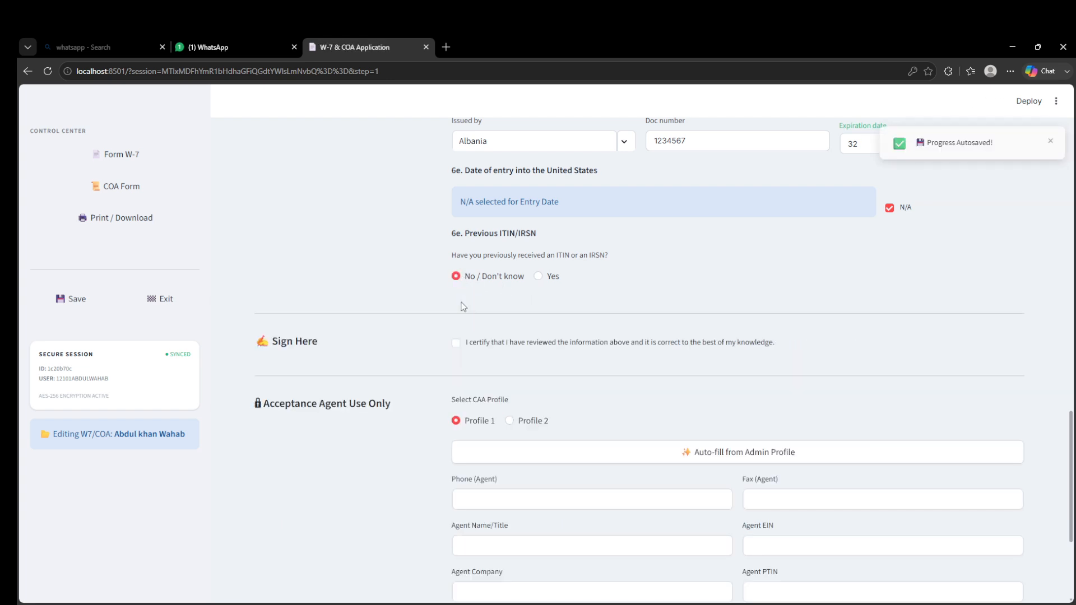
- Check and then uncheck the certification statement
scroll(463, 286, "down", 1)
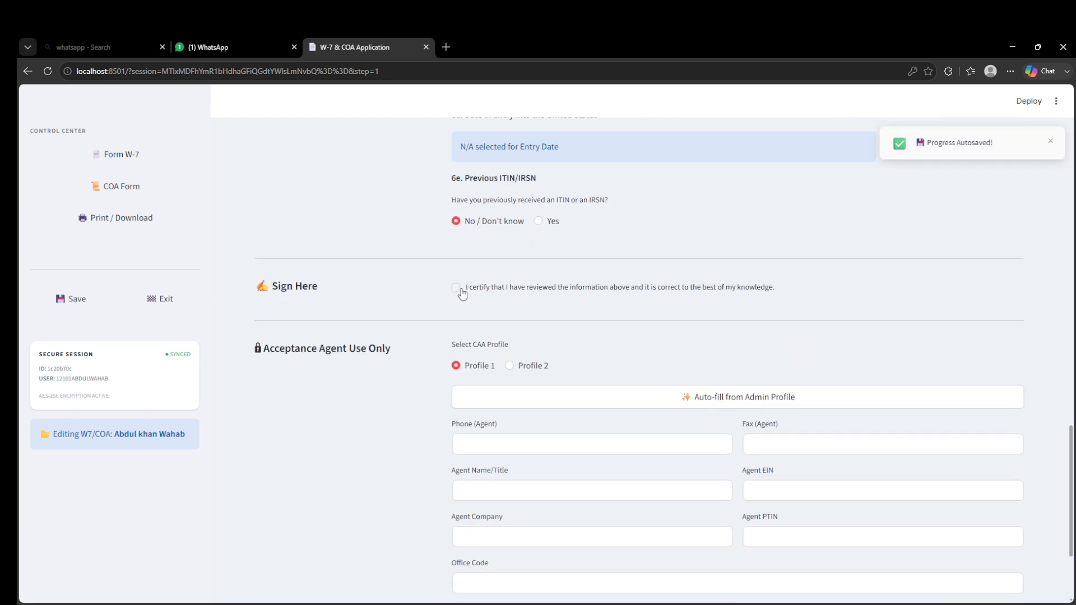
left_click(460, 290)
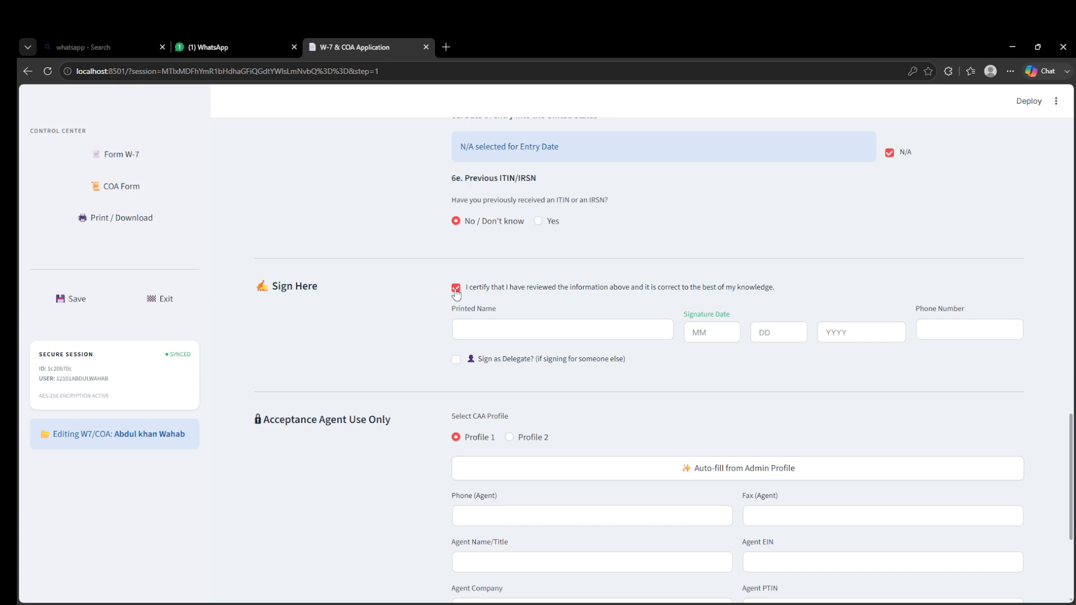
left_click(455, 288)
- Select CAA Profile 2 and auto-fill the acceptance agent fields from the admin profile
scroll(465, 258, "down", 3)
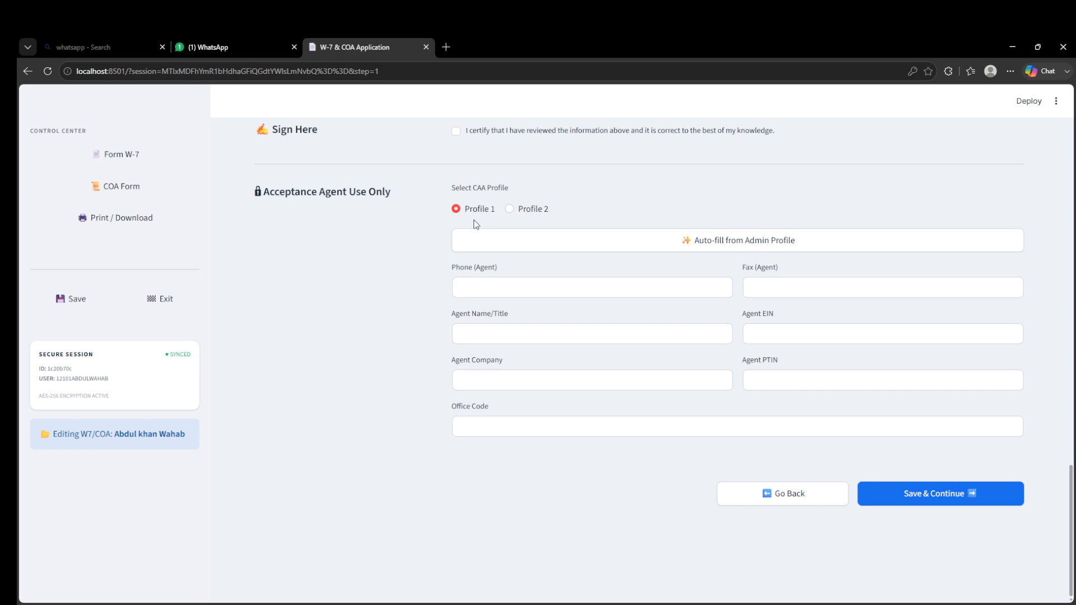
left_click(511, 209)
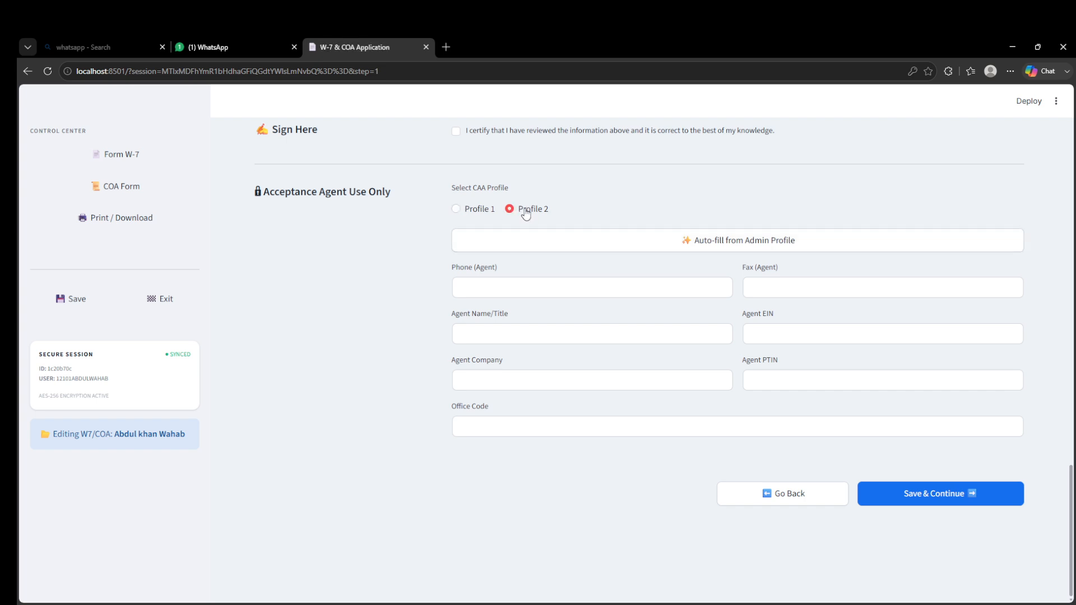
left_click(542, 246)
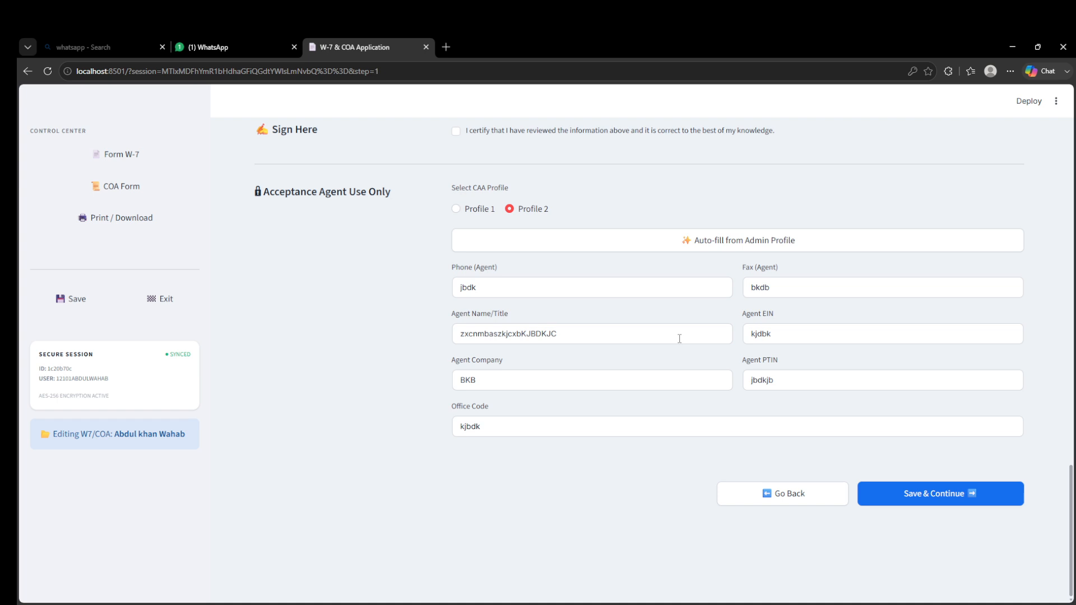
- Try to save and continue the W-7 form, then enter MT as the foreign address state
left_click(896, 493)
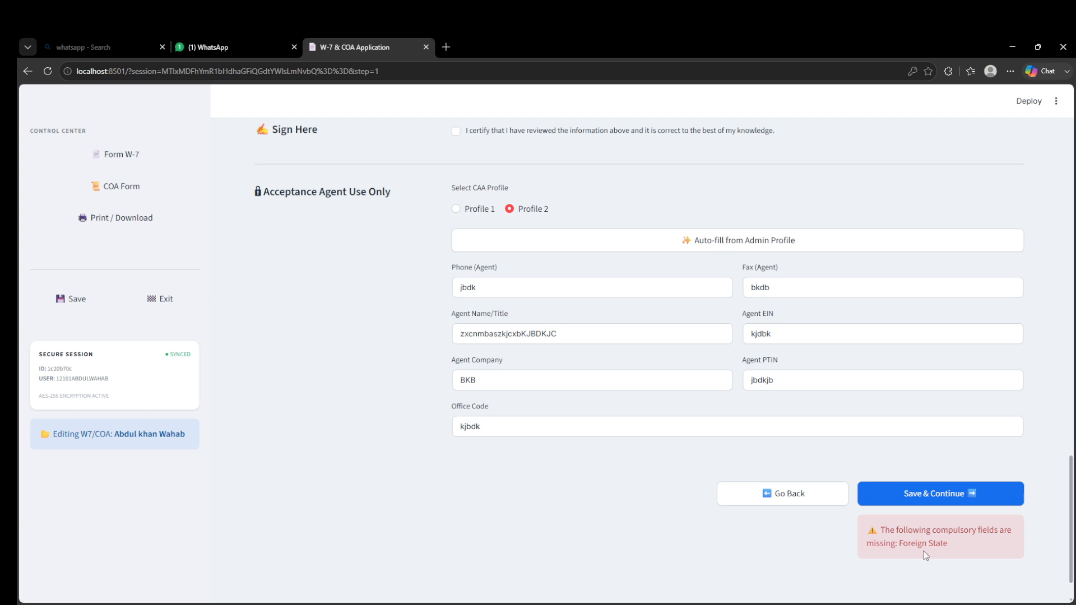
scroll(622, 419, "up", 5)
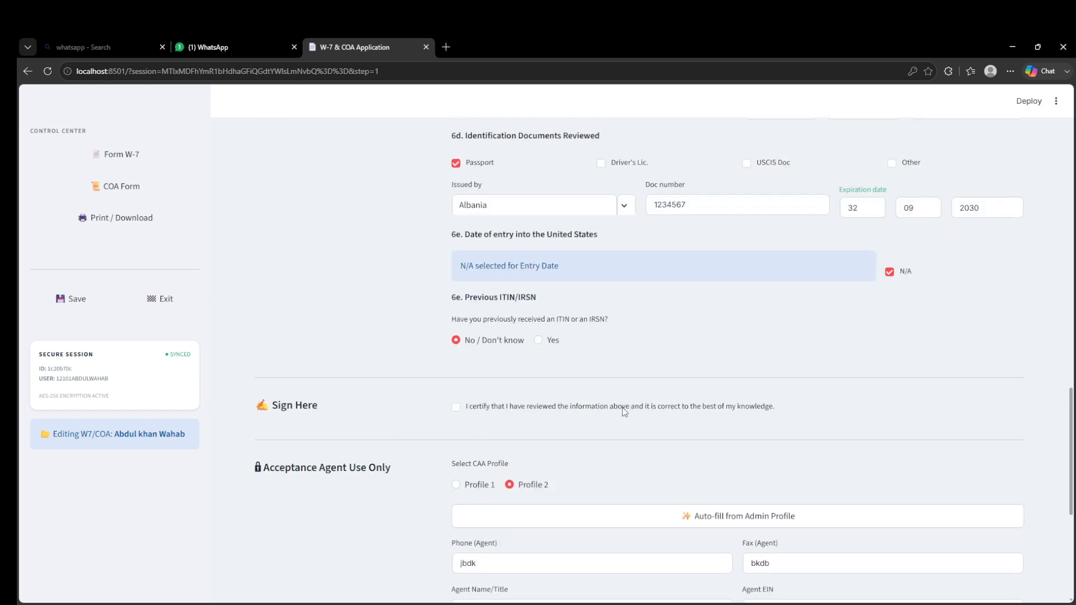
scroll(648, 353, "up", 5)
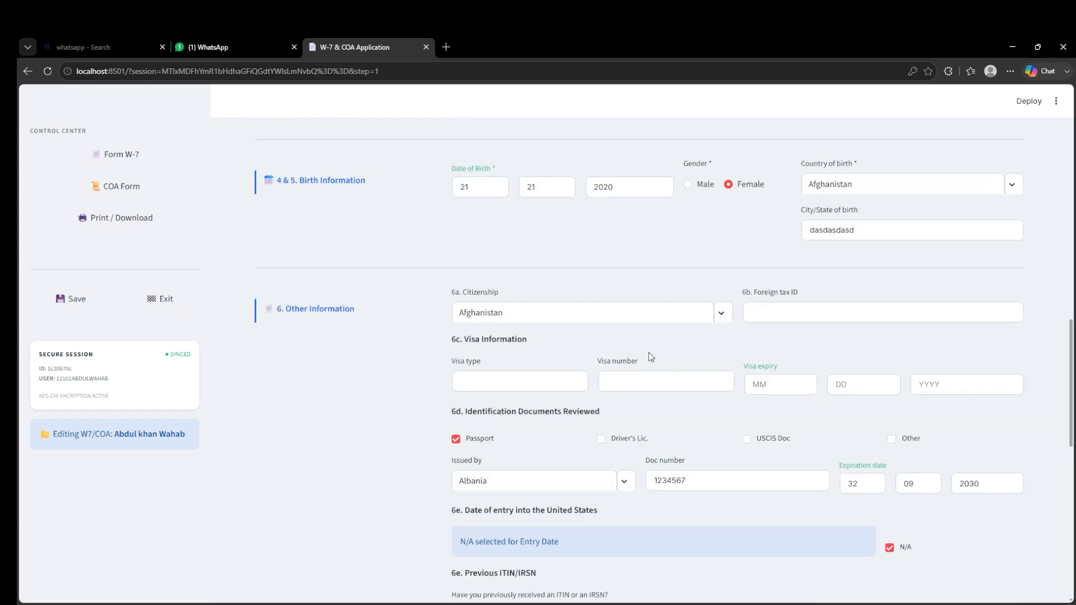
scroll(650, 355, "up", 2)
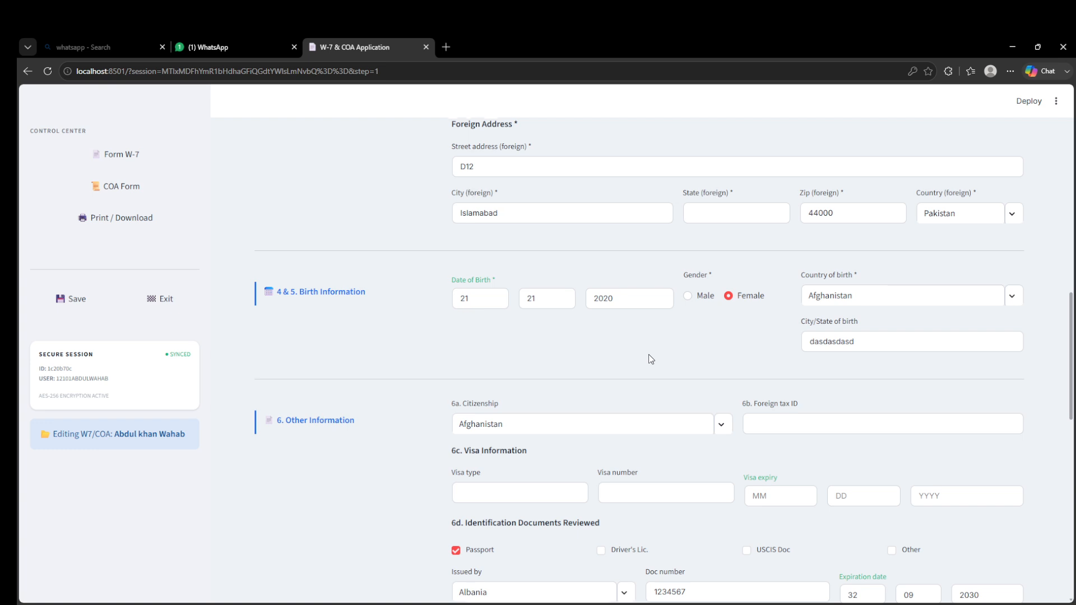
scroll(648, 355, "up", 3)
left_click(704, 377)
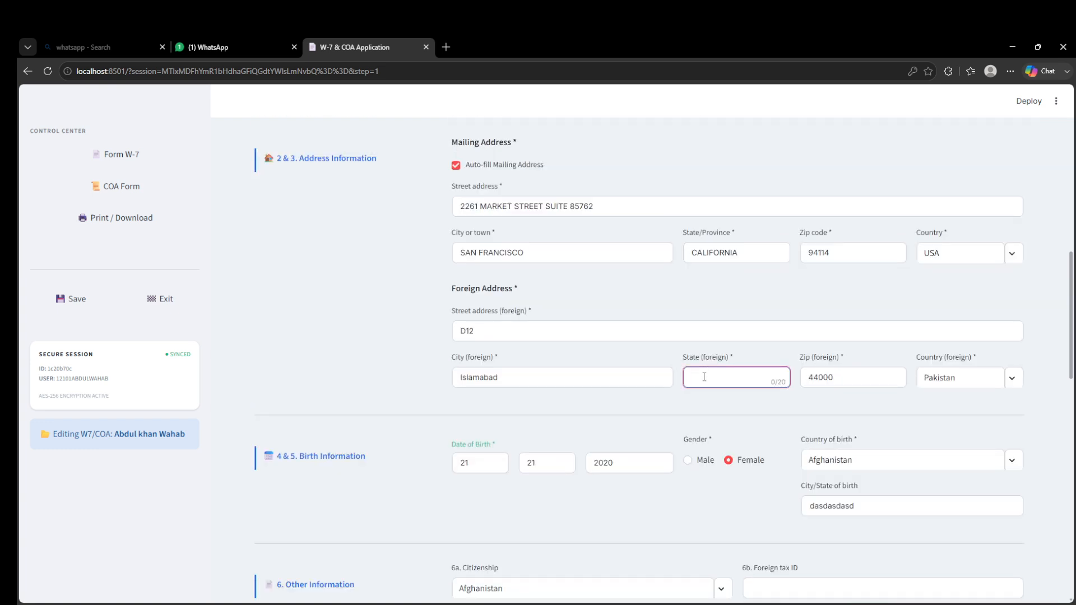
type("MT")
key("Return")
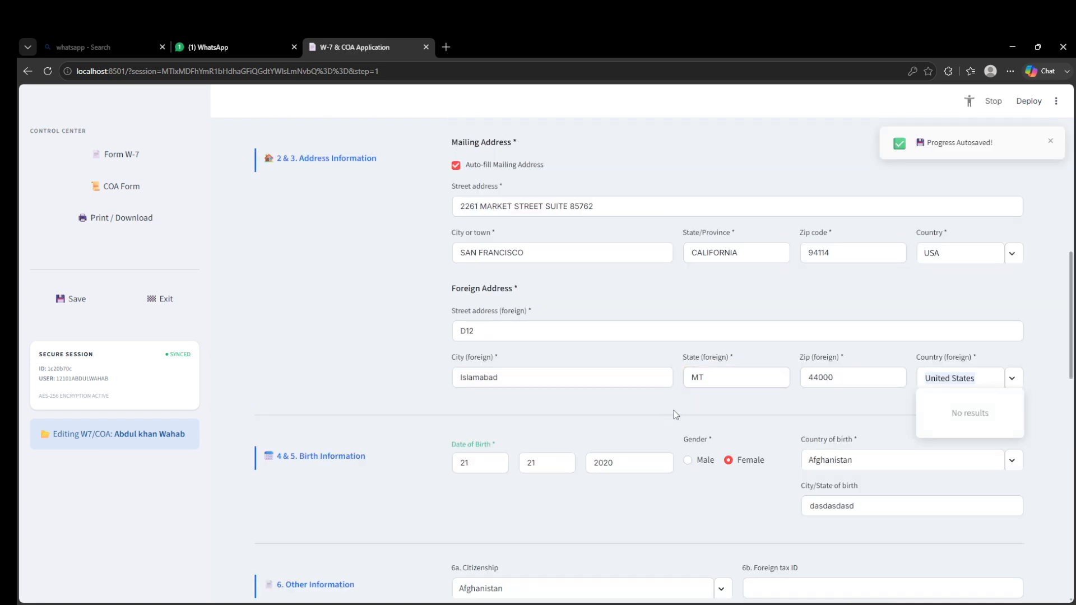
- Dismiss the open foreign country search dropdown without changing the selected country
scroll(675, 414, "down", 7)
scroll(684, 413, "down", 8)
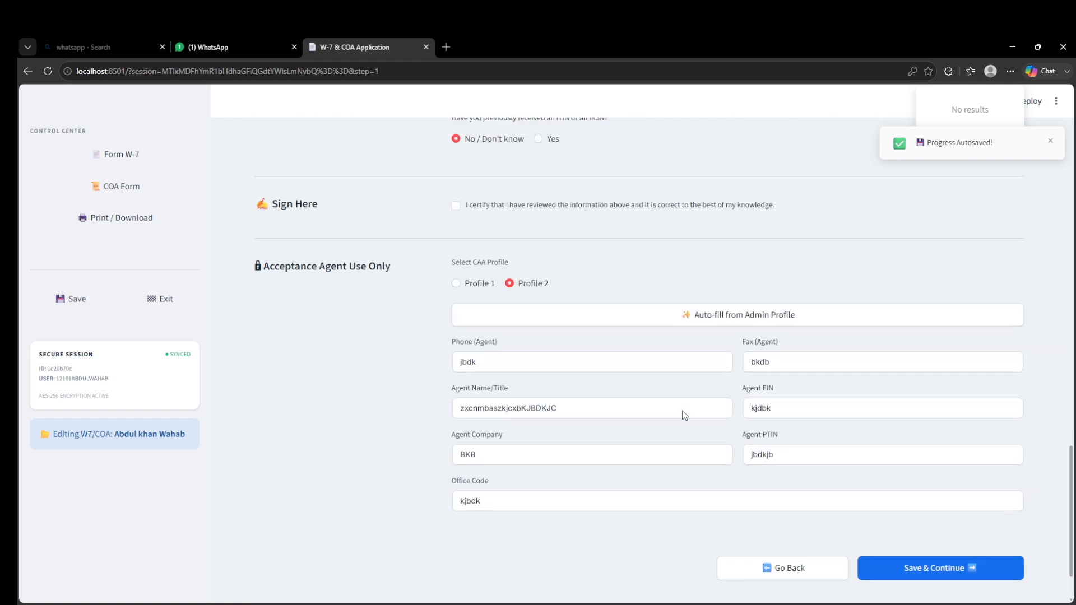
scroll(695, 409, "up", 15)
left_click(1008, 383)
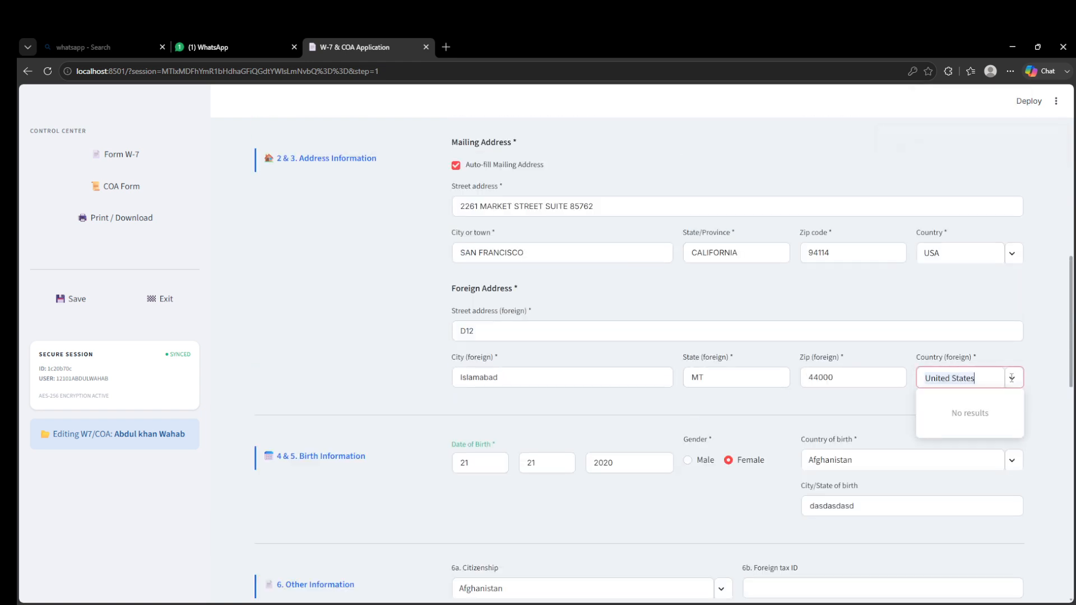
left_click(1010, 379)
left_click(1008, 380)
left_click(899, 432)
- Save the W-7 form and continue to the Certificate of Accuracy form
scroll(691, 443, "down", 15)
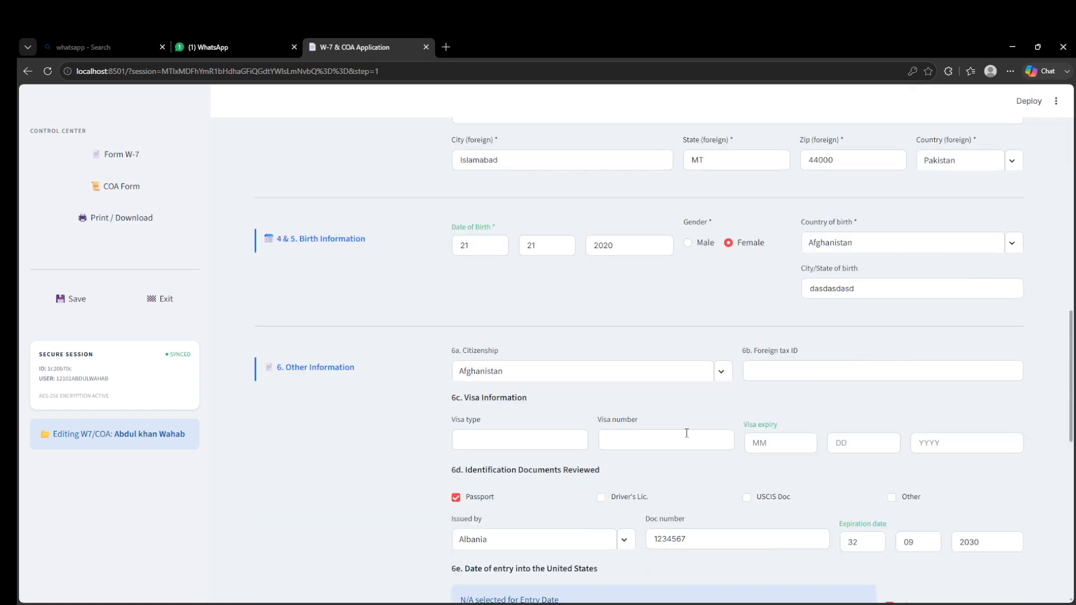
left_click(929, 500)
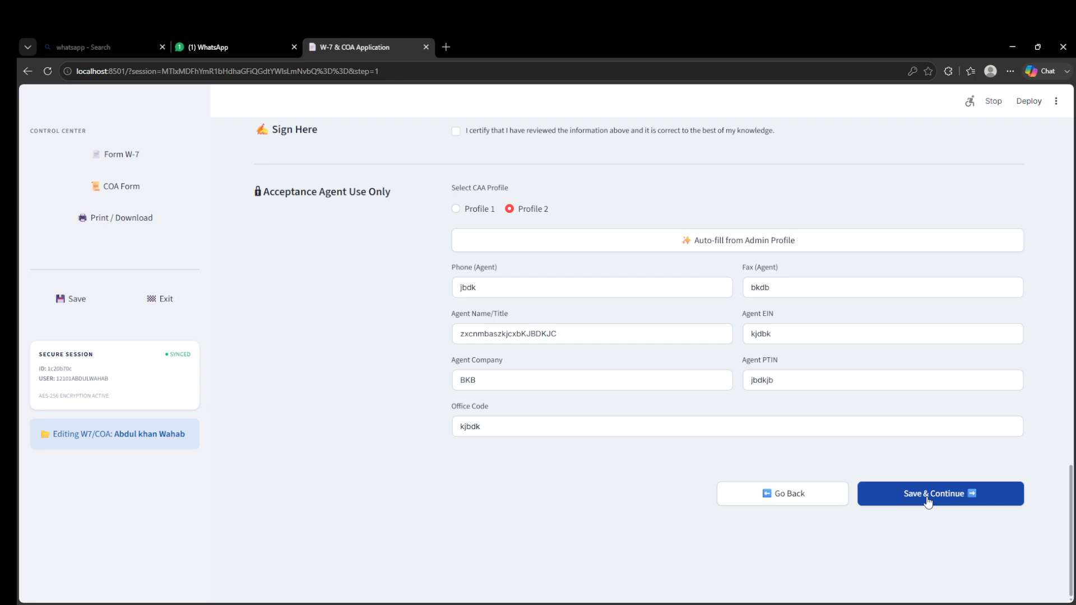
scroll(699, 403, "up", 13)
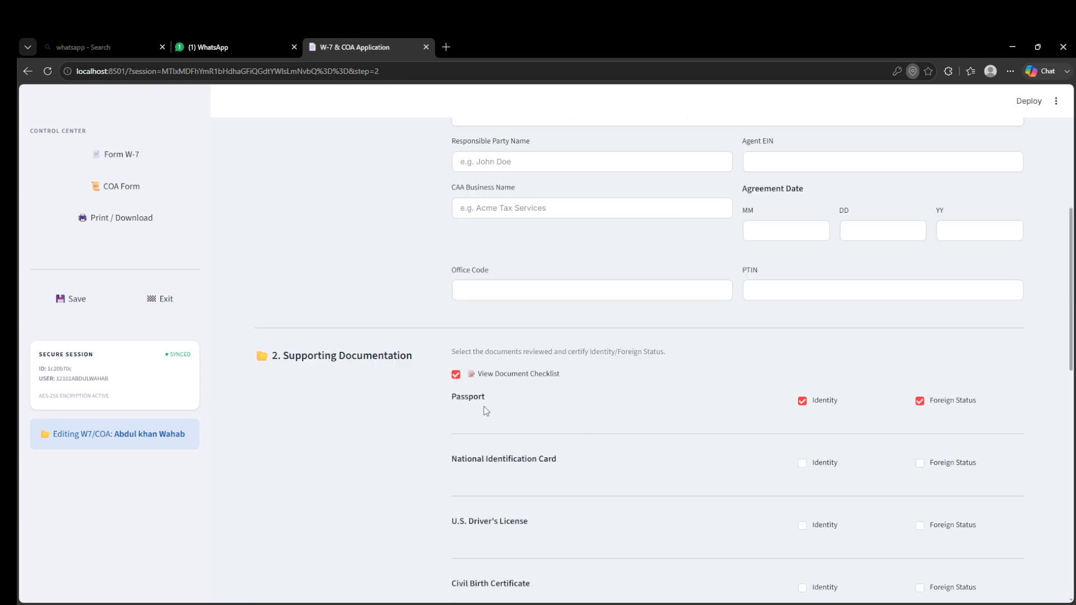
scroll(526, 364, "up", 5)
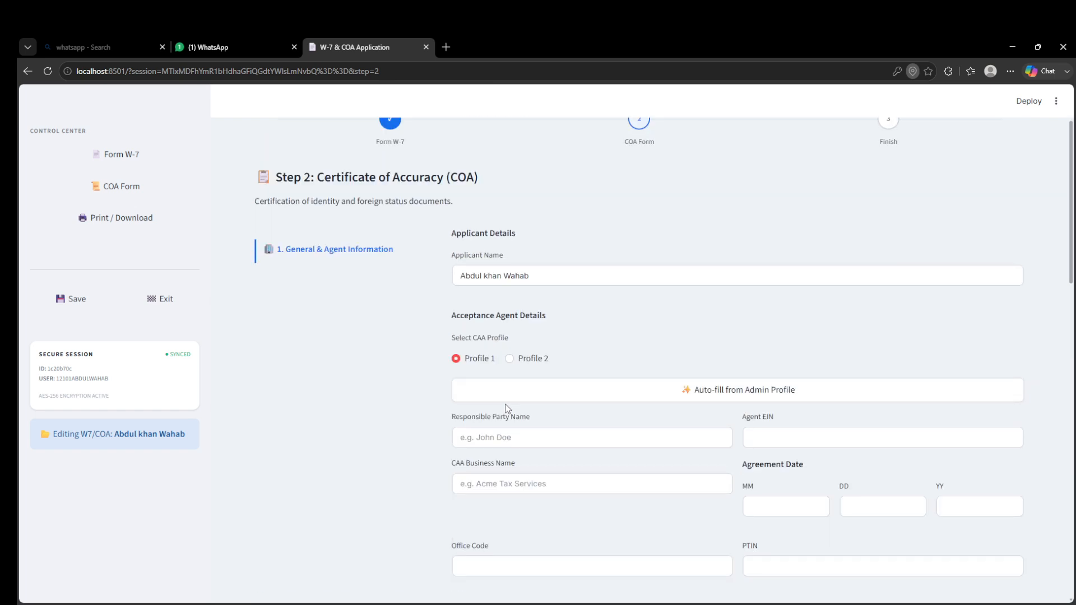
- Select CAA Profile 2 and auto-fill the COA acceptance agent details from the admin profile
left_click(525, 364)
left_click_drag(459, 275, 553, 283)
left_click(563, 298)
scroll(566, 295, "down", 2)
left_click(569, 291)
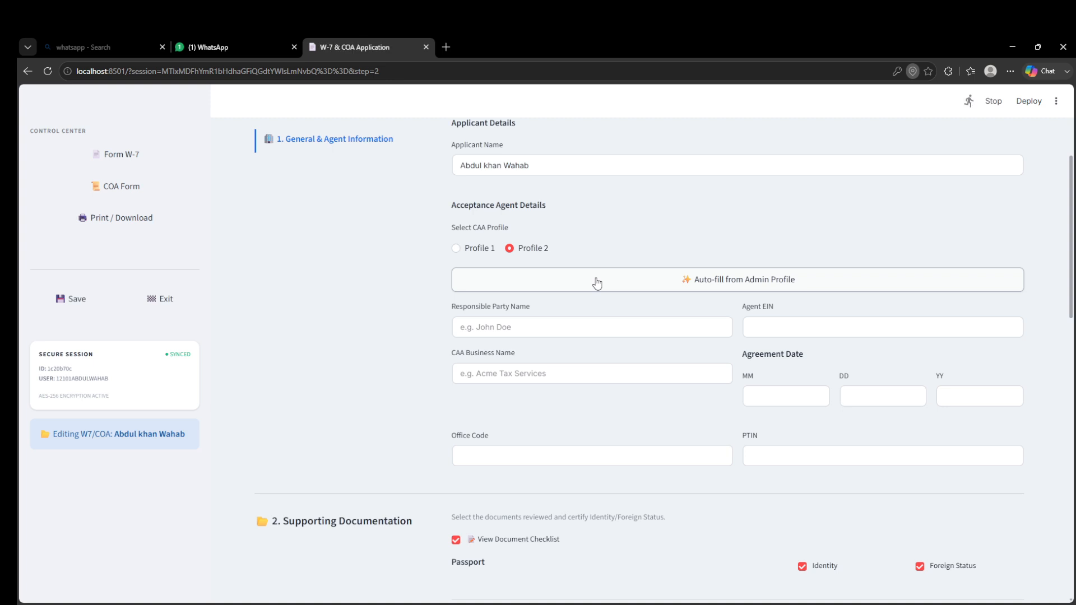
- Enter the agreement date as 02 / 23 / 32
left_click(770, 393)
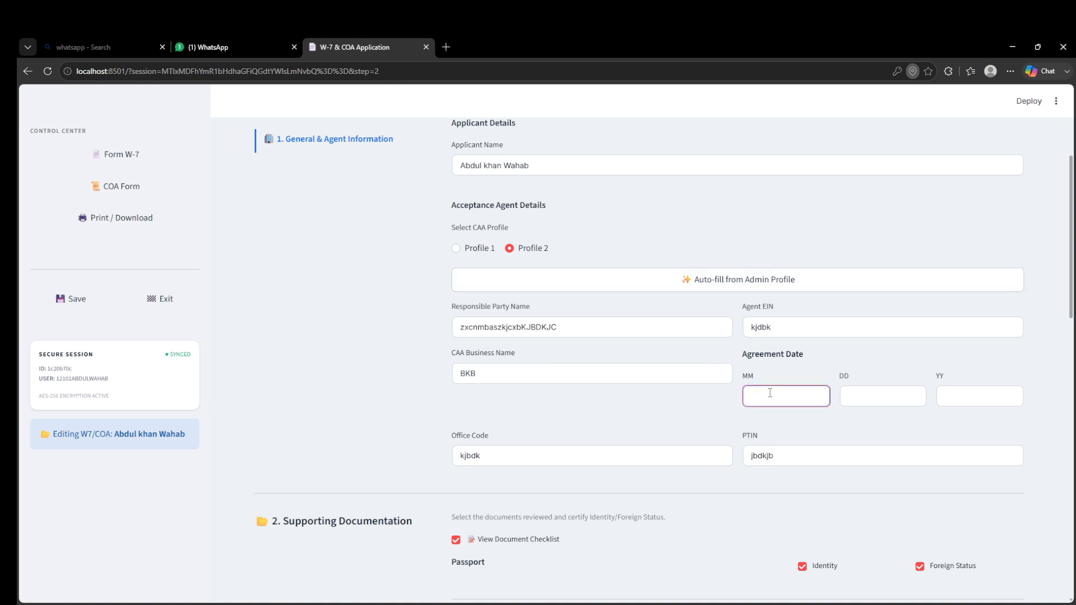
type("02")
key("Tab")
type("23")
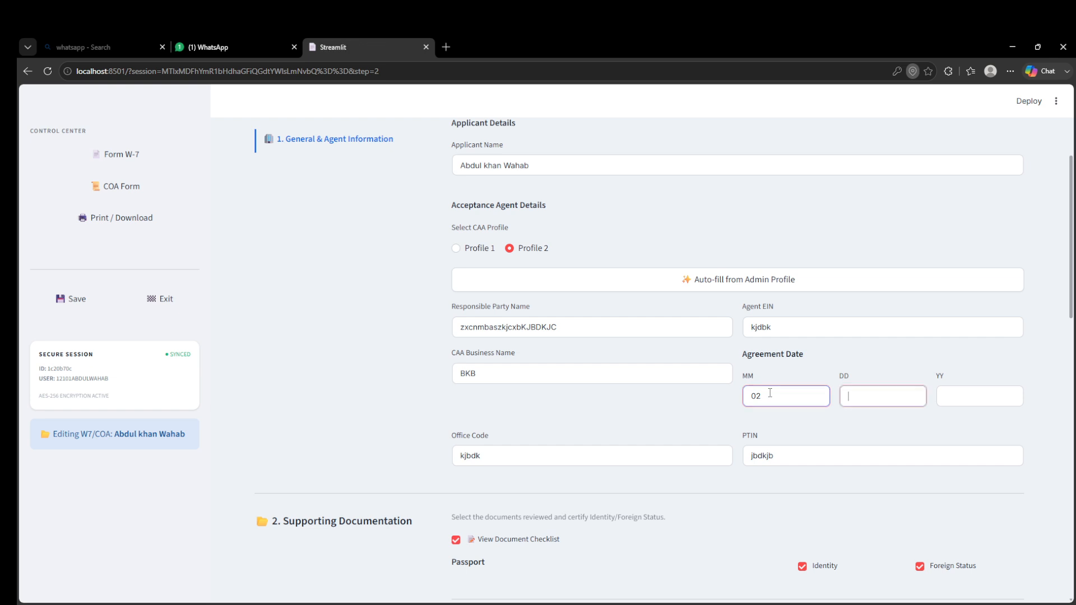
key("Tab")
type("32")
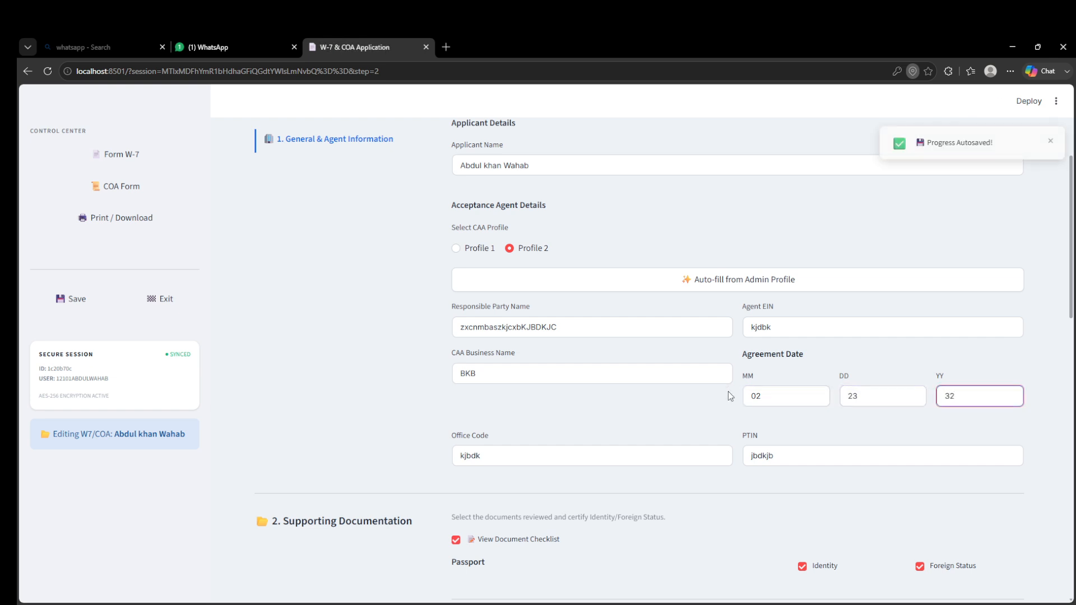
- Tick and then untick the Identity boxes for the national ID card and U.S. driver's license documents
scroll(585, 429, "down", 3)
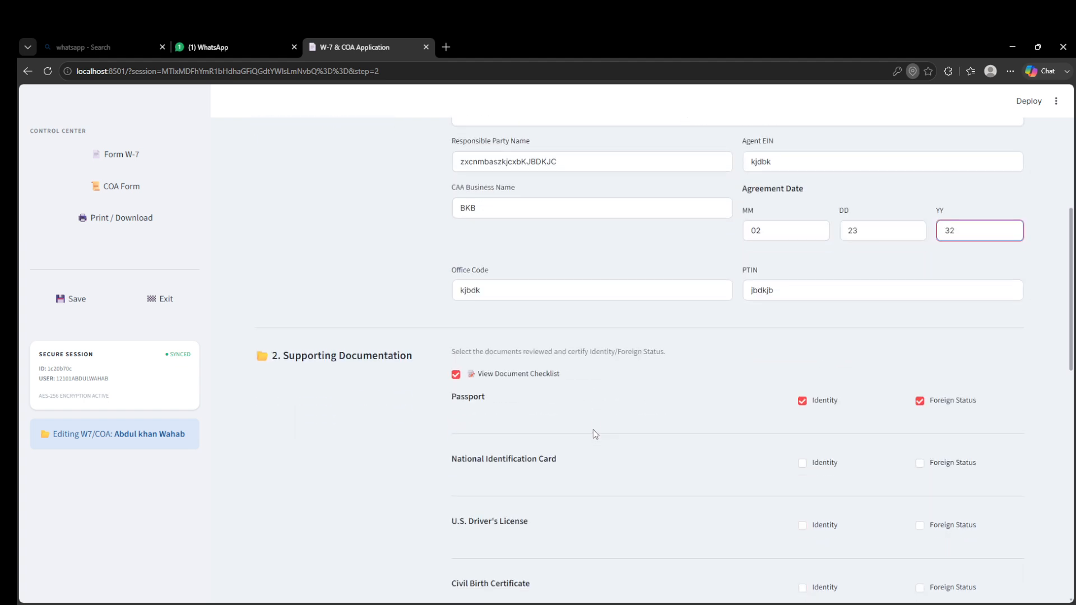
scroll(678, 425, "down", 2)
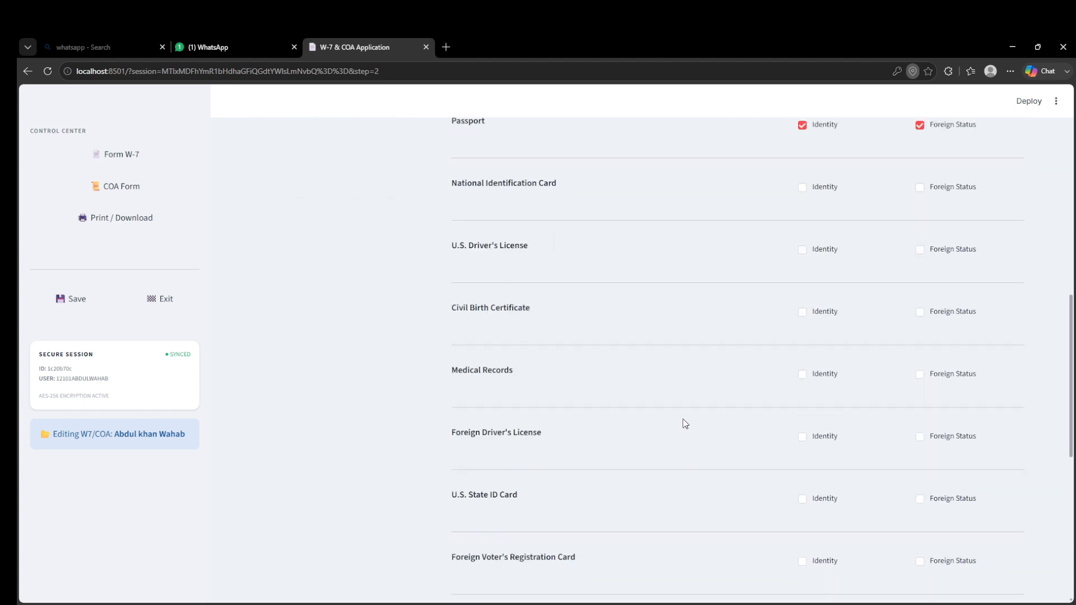
left_click(806, 355)
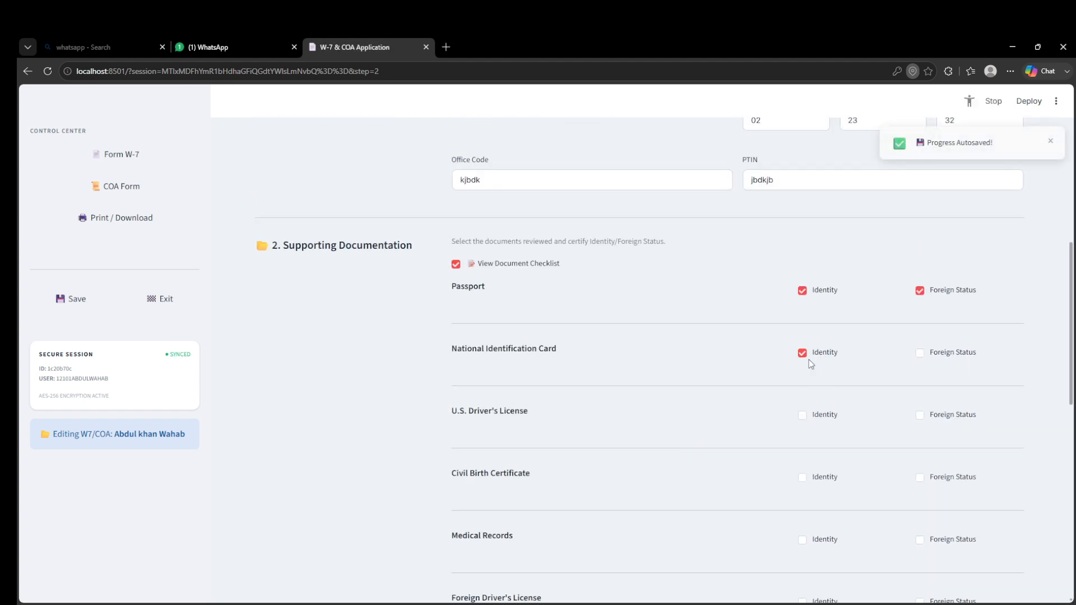
left_click(807, 418)
left_click(810, 478)
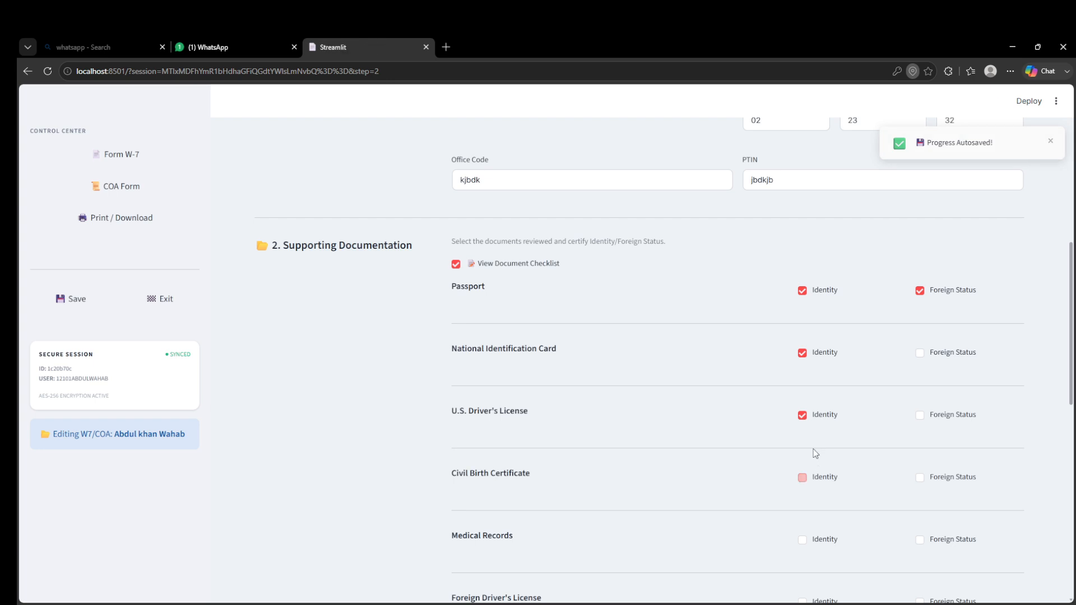
left_click(817, 418)
left_click(807, 354)
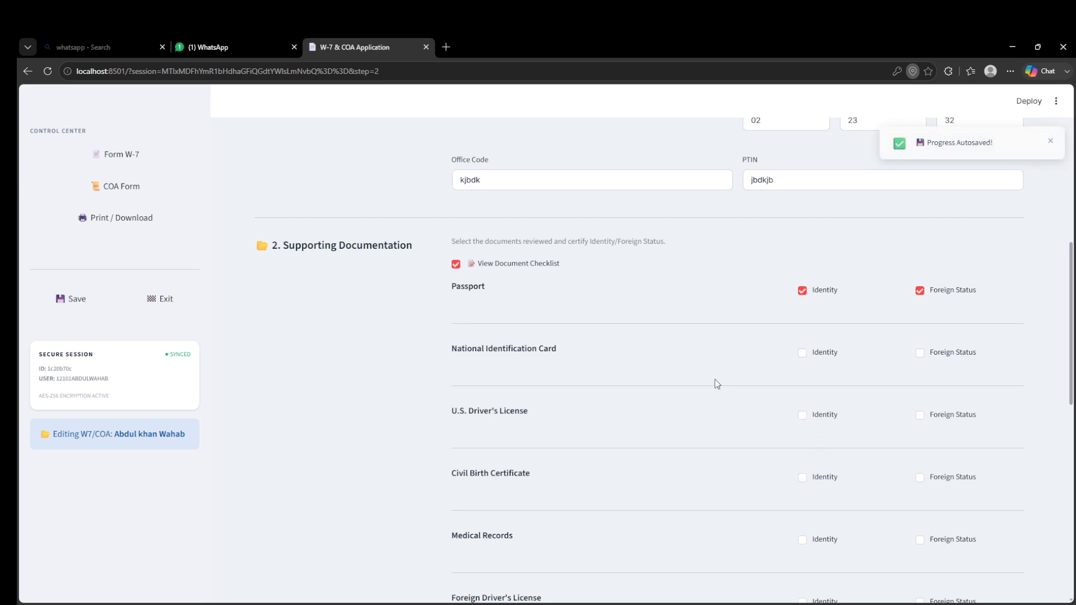
- Save the COA form and continue to the print step
scroll(719, 385, "down", 2)
scroll(719, 385, "down", 10)
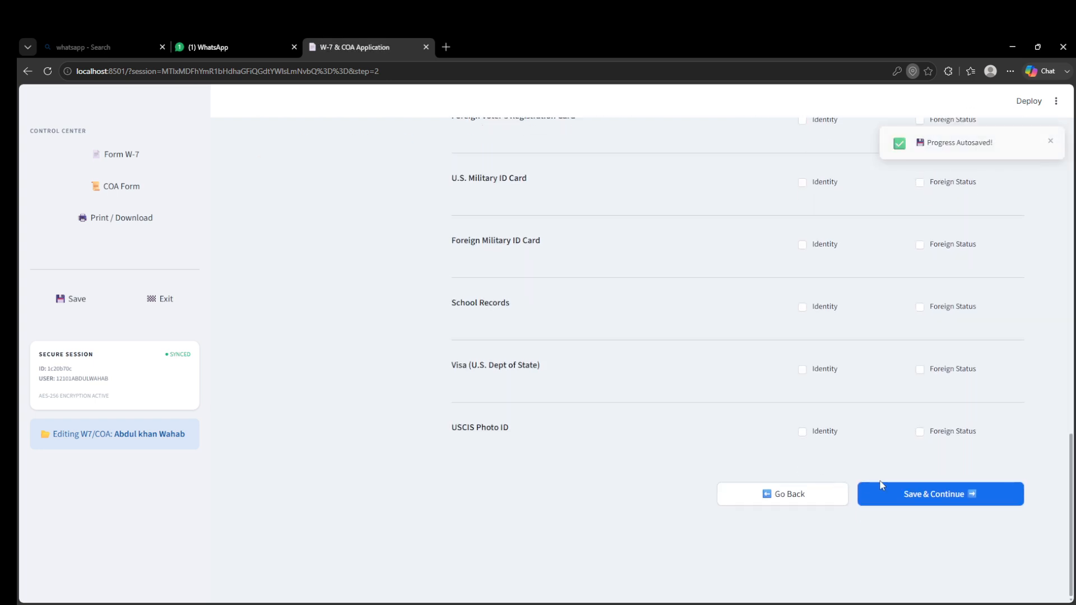
left_click(894, 494)
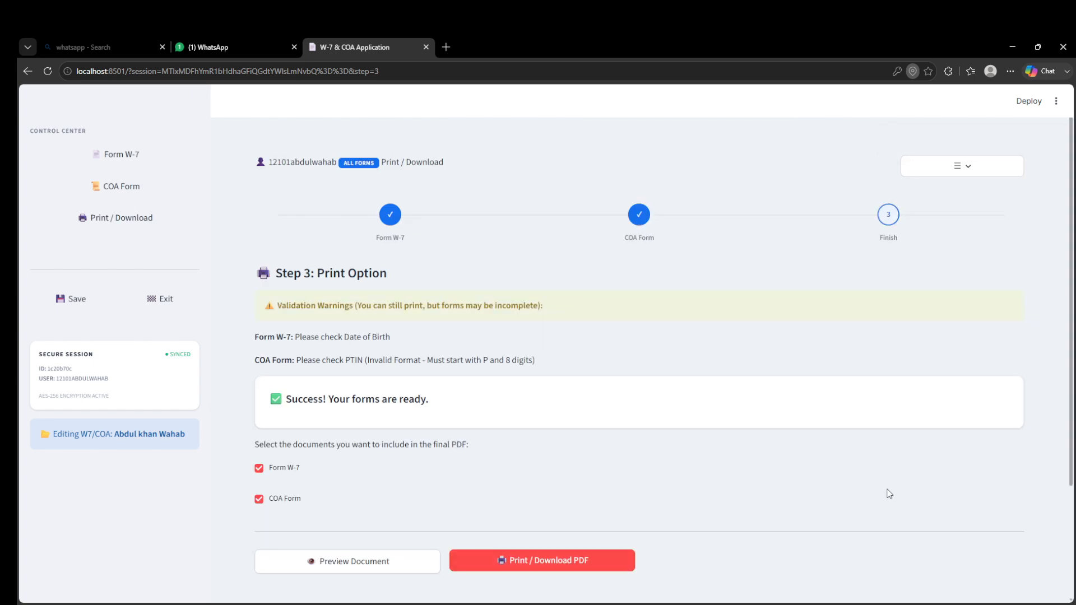
- Return from the print step to the COA form
left_click_drag(251, 336, 485, 371)
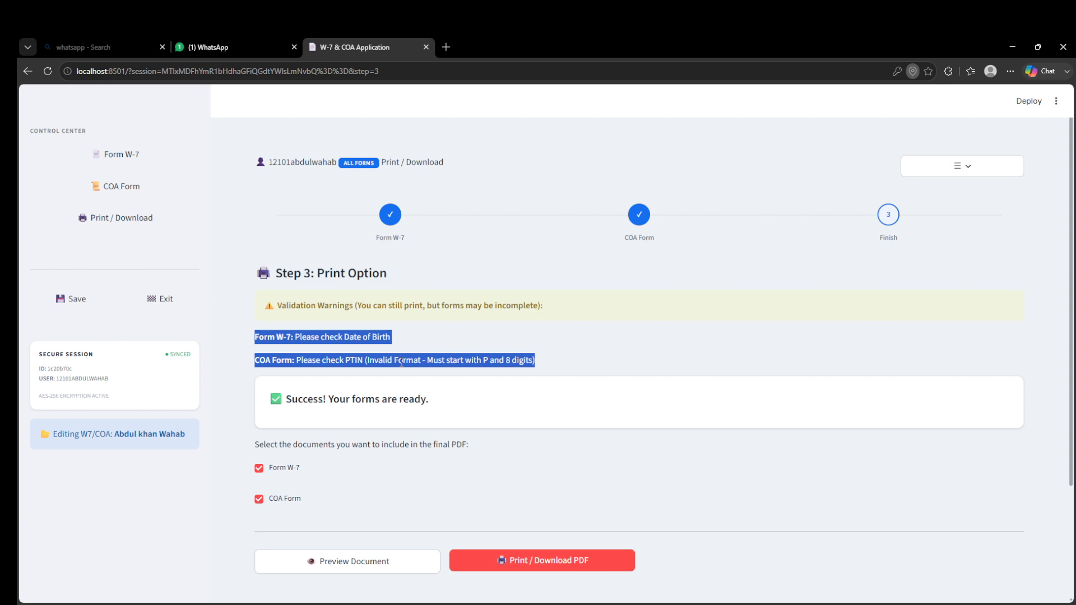
left_click(113, 193)
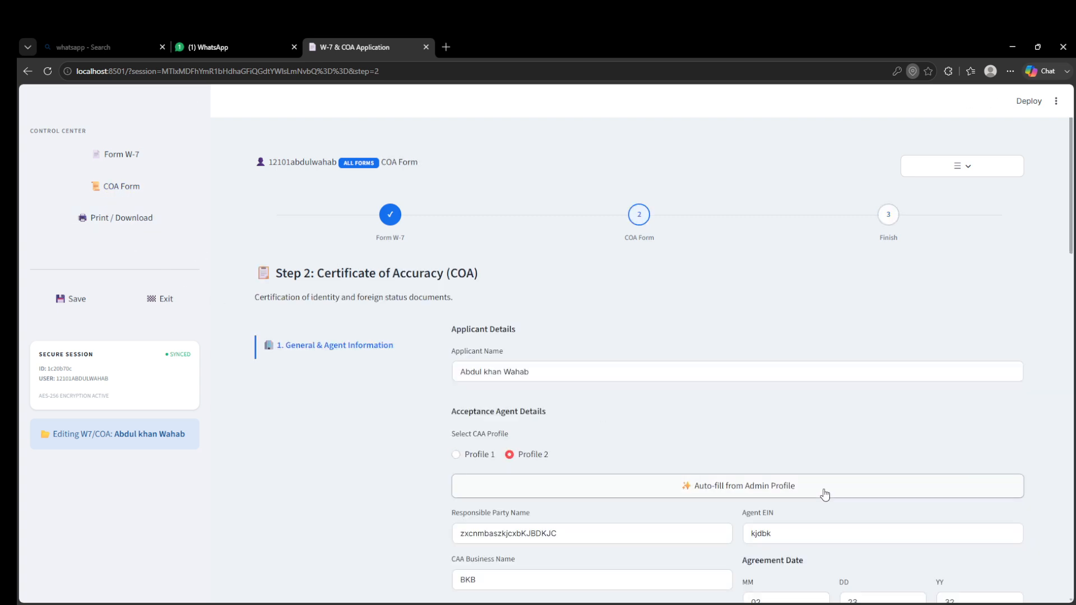
- Replace the PTIN with P12345678 and apply it
scroll(818, 493, "down", 3)
double_click(805, 495)
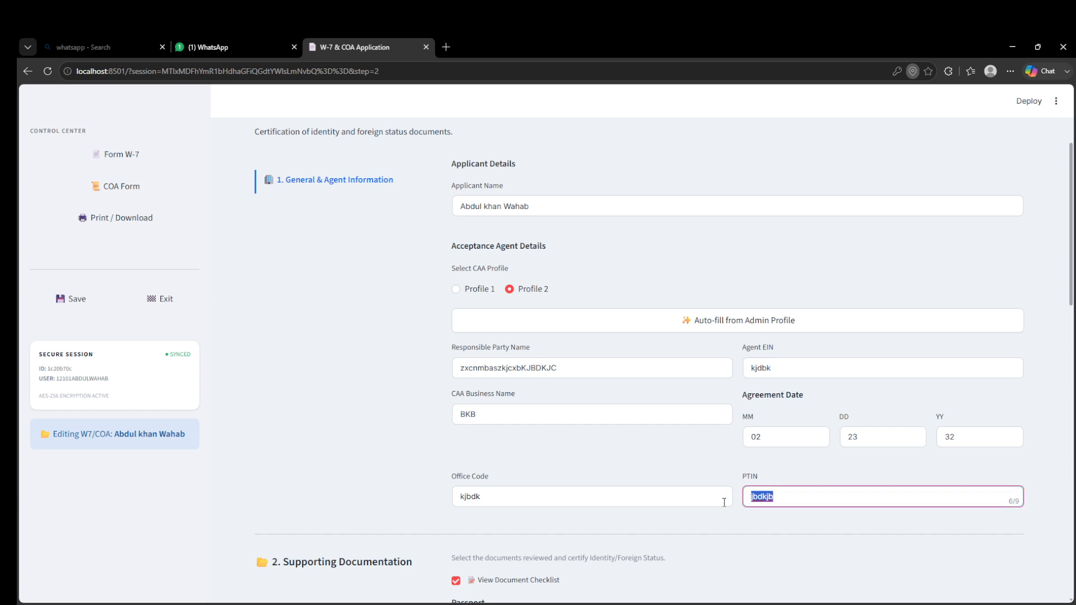
type("P12345678")
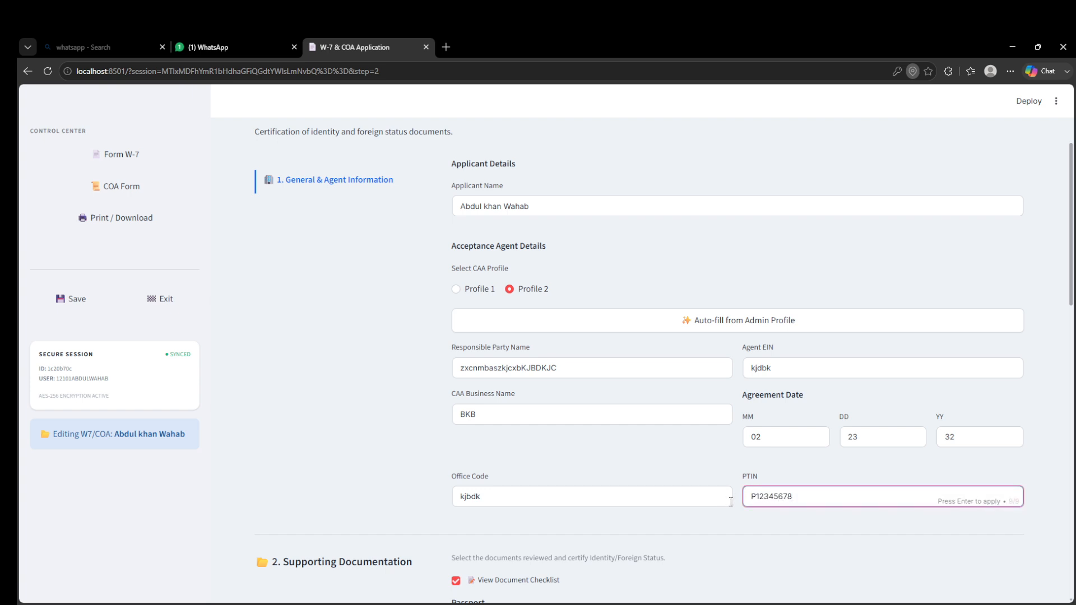
left_click(740, 535)
- Save the COA form again and continue to the print step
scroll(737, 529, "down", 8)
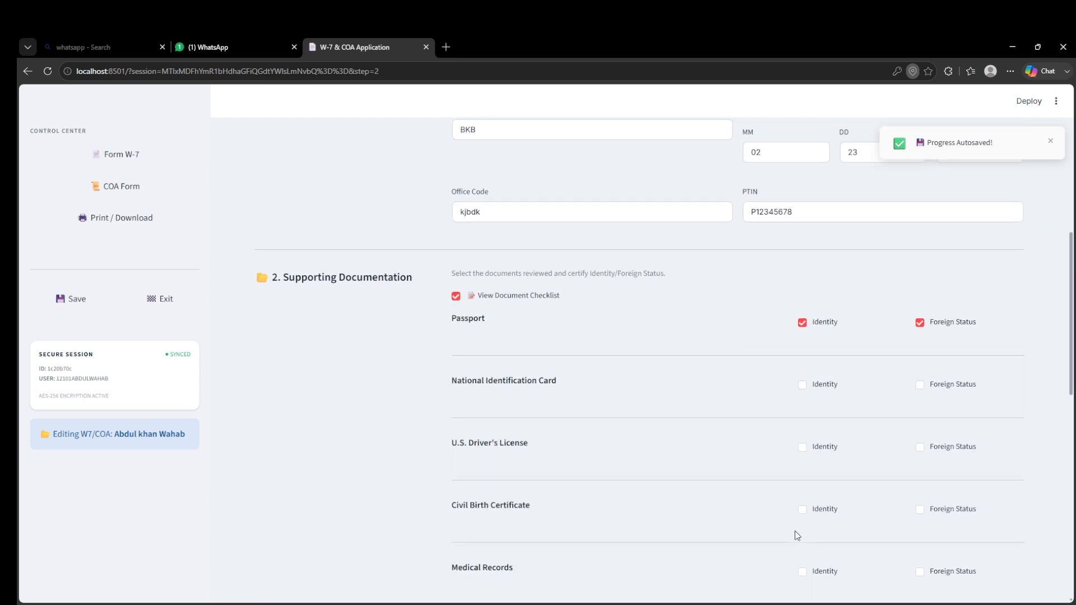
scroll(821, 533, "down", 5)
left_click(915, 587)
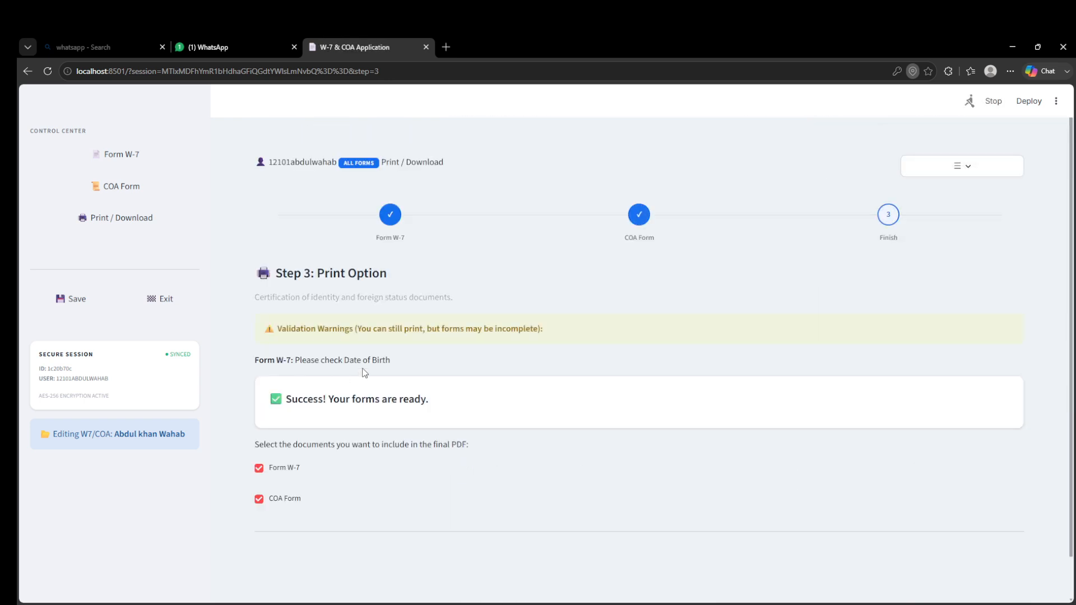
- Preview the selected W-7 and COA forms and scroll through the filled W-7 page
scroll(351, 375, "down", 6)
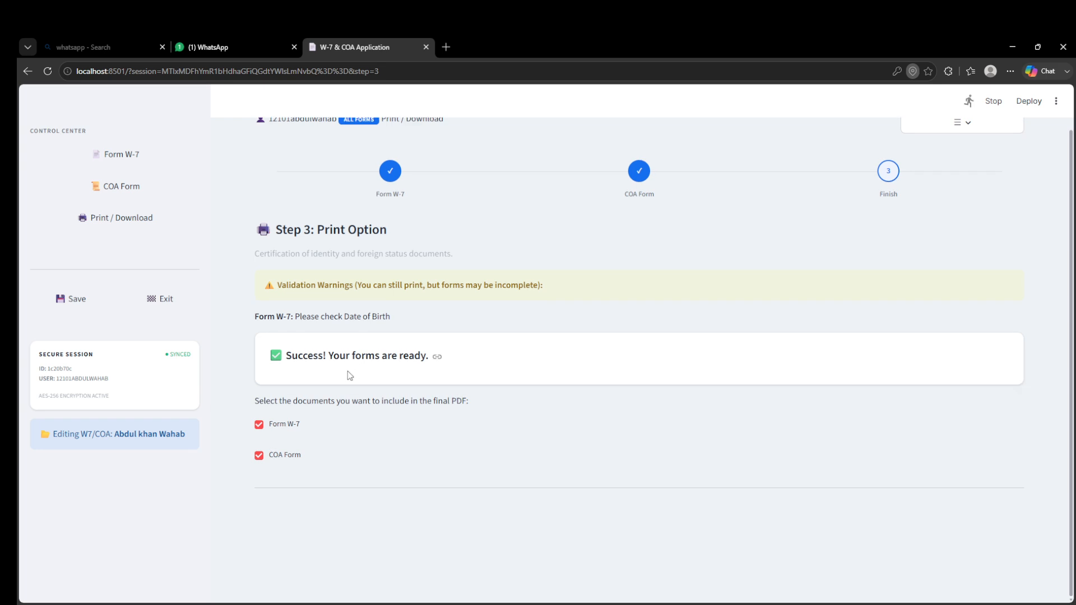
scroll(326, 435, "up", 5)
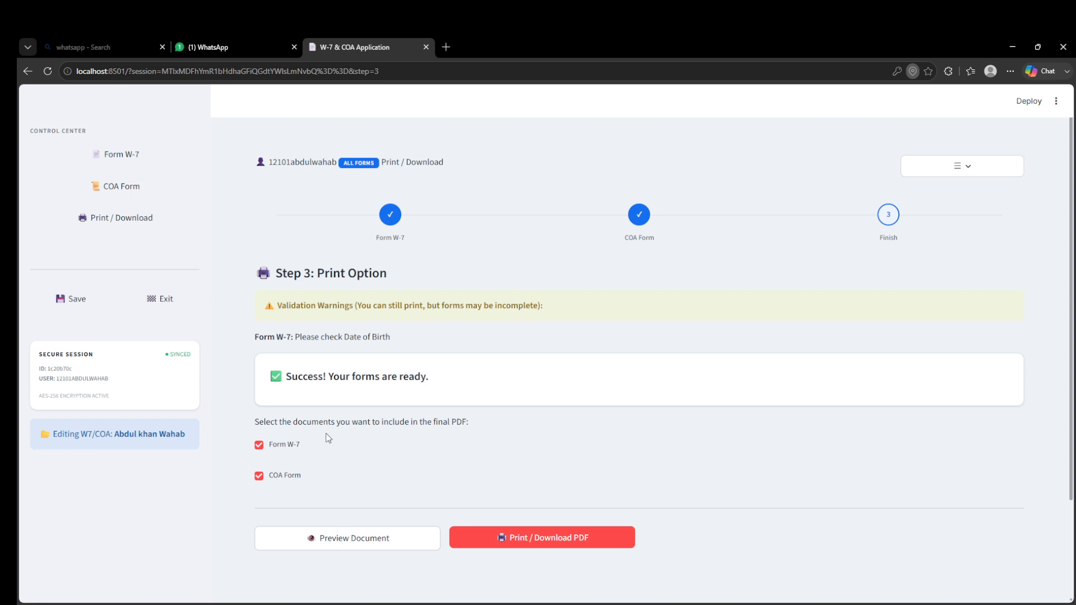
scroll(328, 438, "down", 2)
left_click(331, 431)
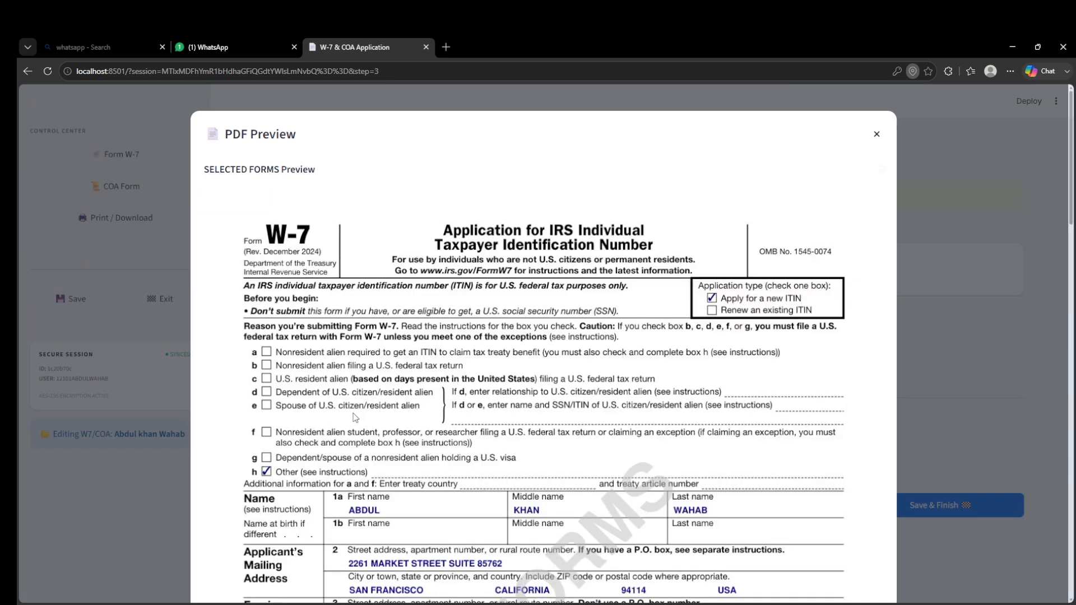
scroll(385, 402, "down", 1)
scroll(385, 402, "down", 1)
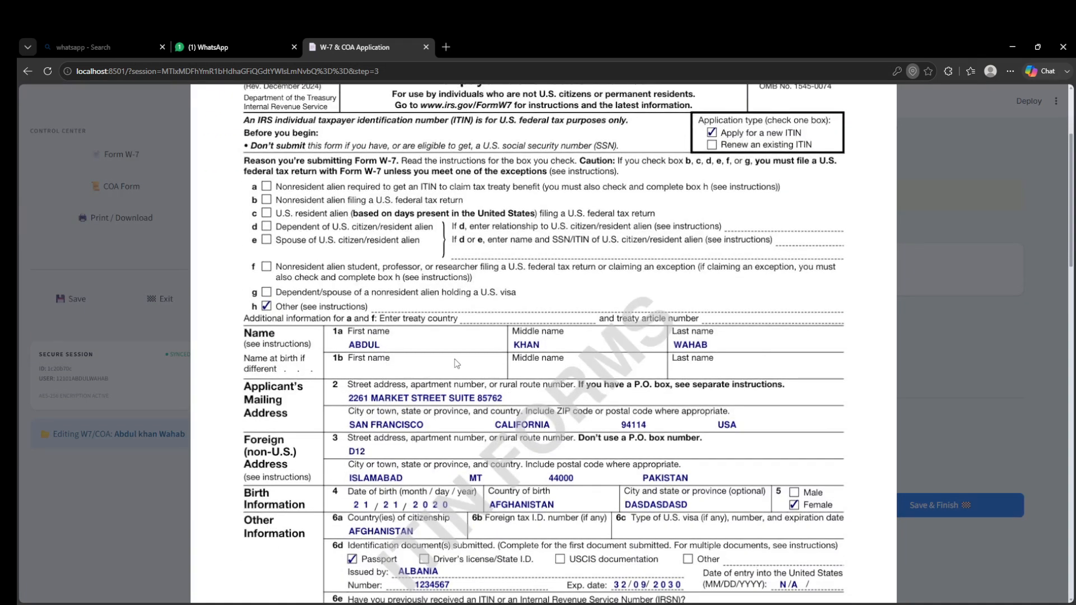
scroll(455, 363, "down", 2)
scroll(418, 393, "down", 3)
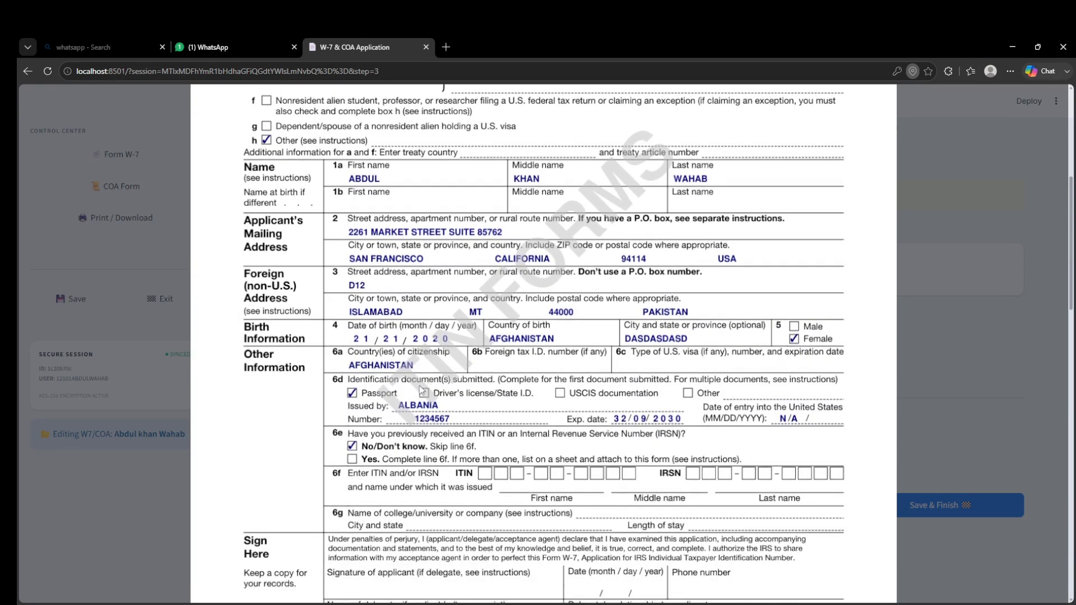
scroll(418, 392, "down", 2)
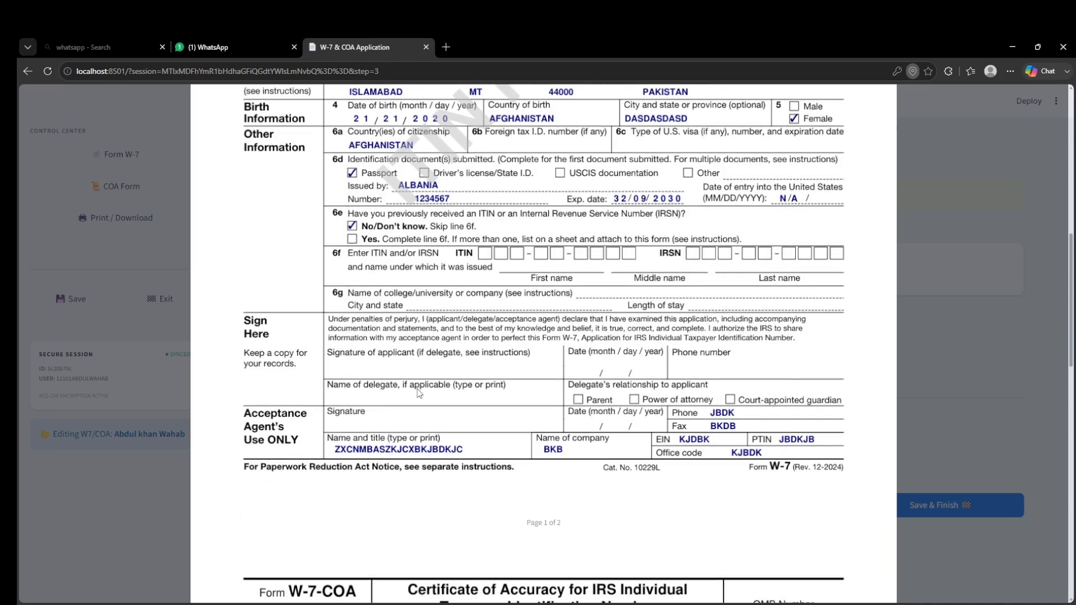
- Scroll through the Certificate of Accuracy page of the preview, then close the preview
scroll(418, 392, "down", 5)
scroll(418, 392, "down", 10)
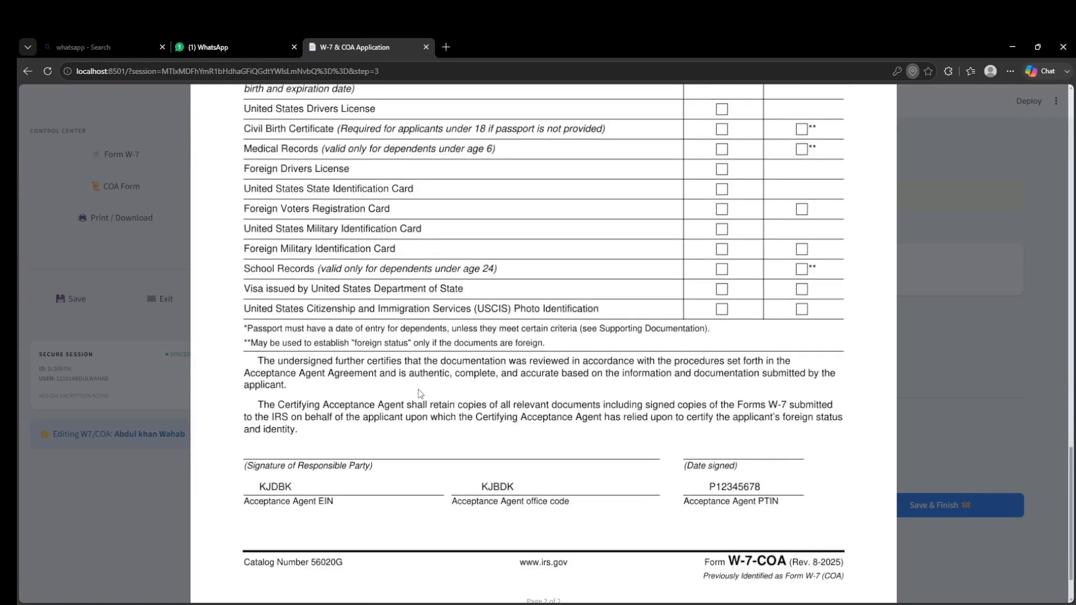
scroll(419, 394, "down", 1)
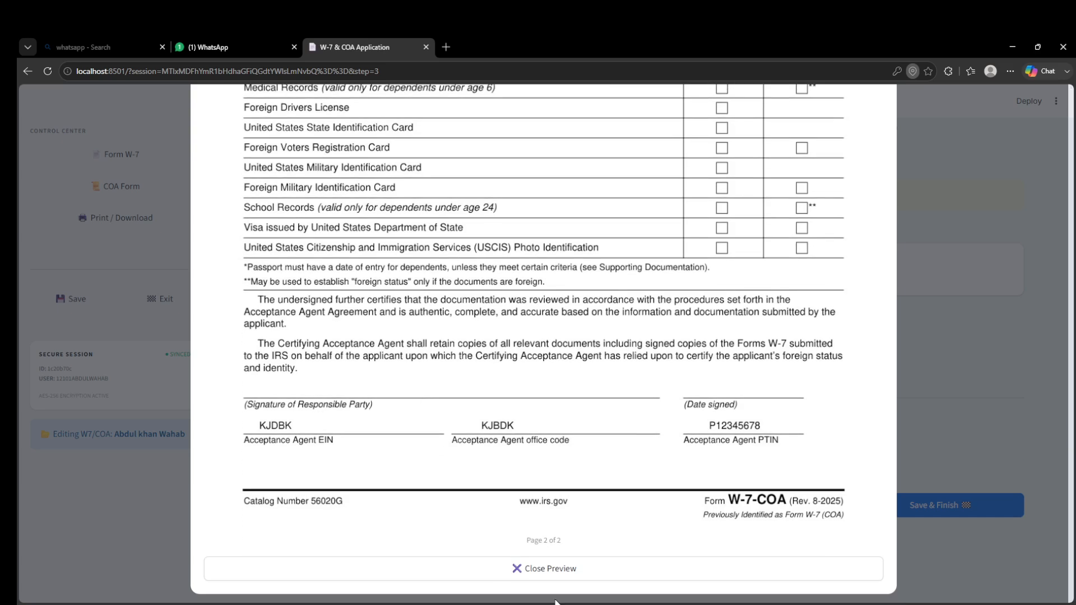
left_click(554, 579)
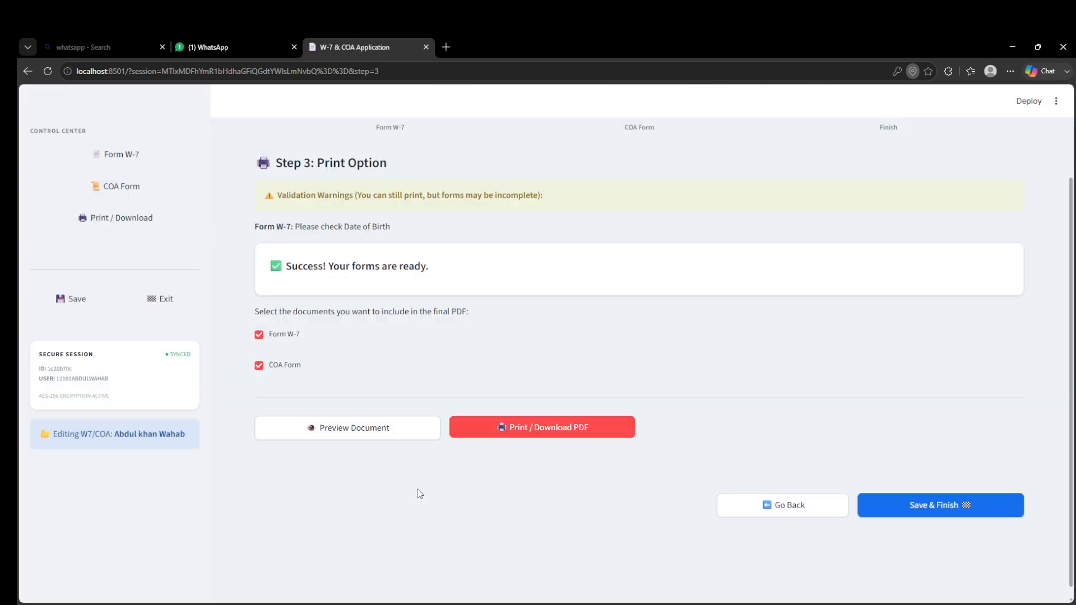
- Generate and download the combined W-7 and COA PDF and open the downloaded file
left_click(538, 428)
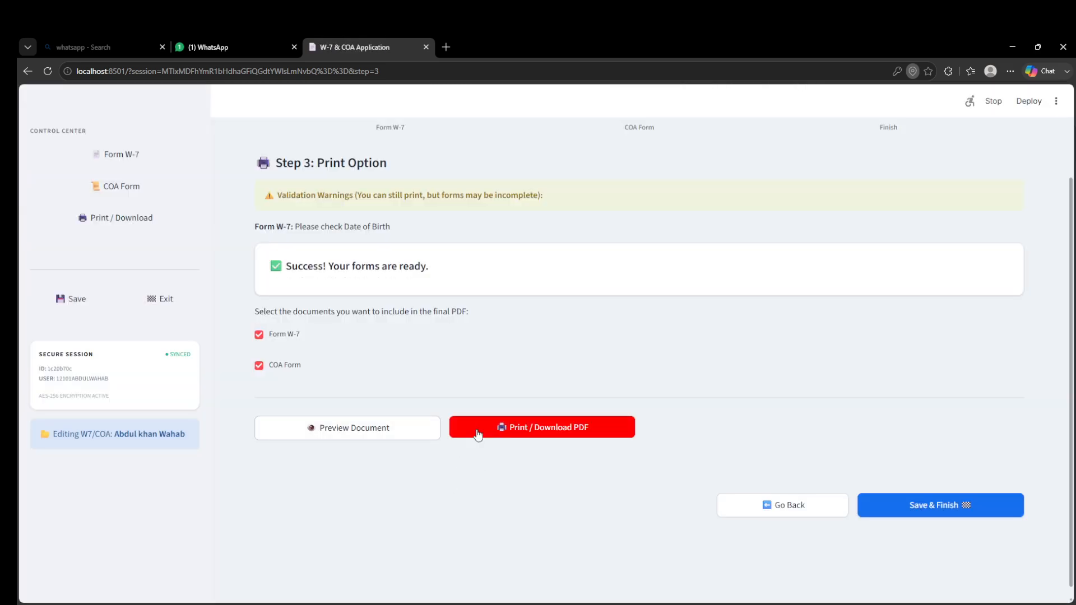
left_click(577, 427)
left_click(872, 126)
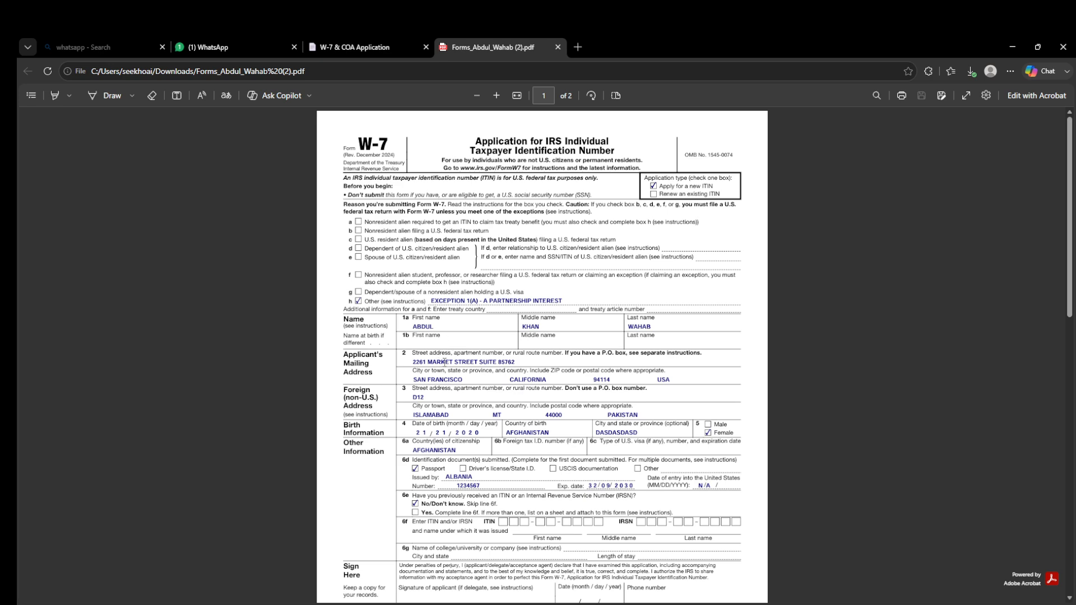
- Scroll through the downloaded PDF to review the filled W-7 and Certificate of Accuracy pages
scroll(445, 362, "down", 4)
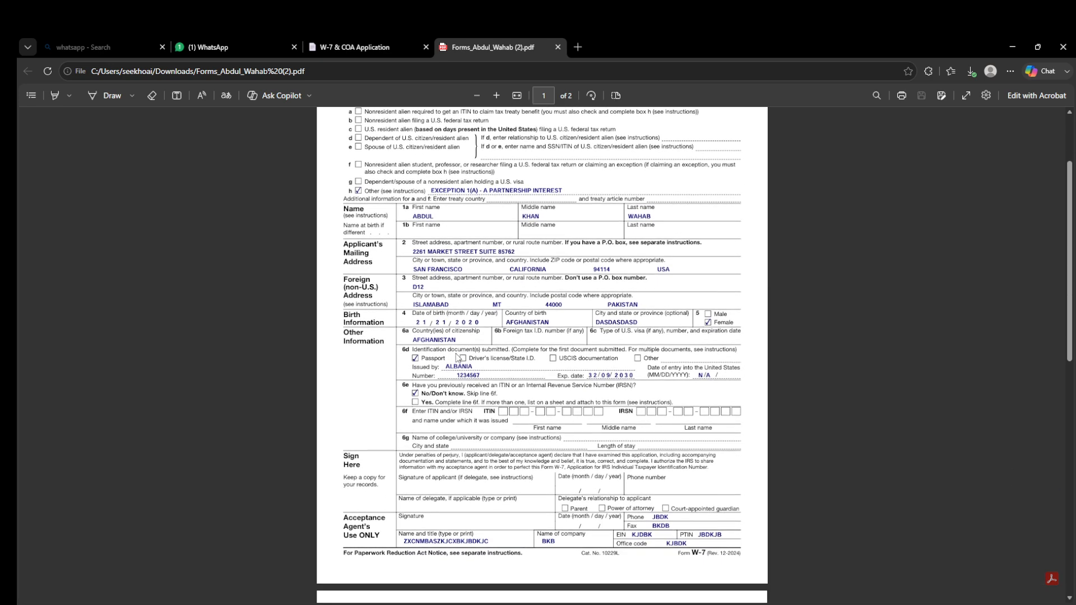
scroll(459, 353, "down", 2)
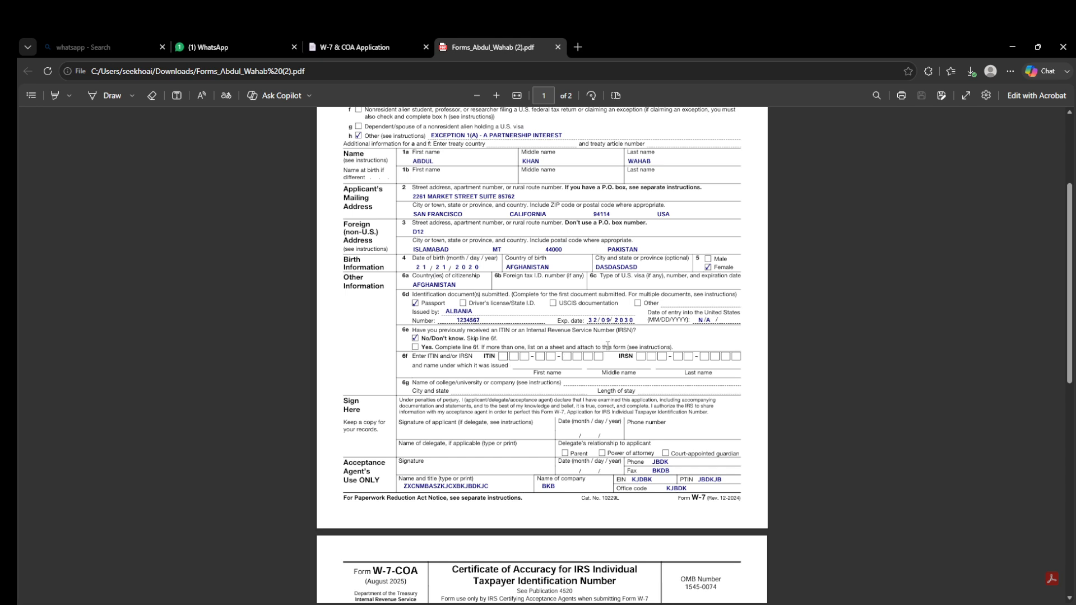
scroll(461, 383, "down", 4)
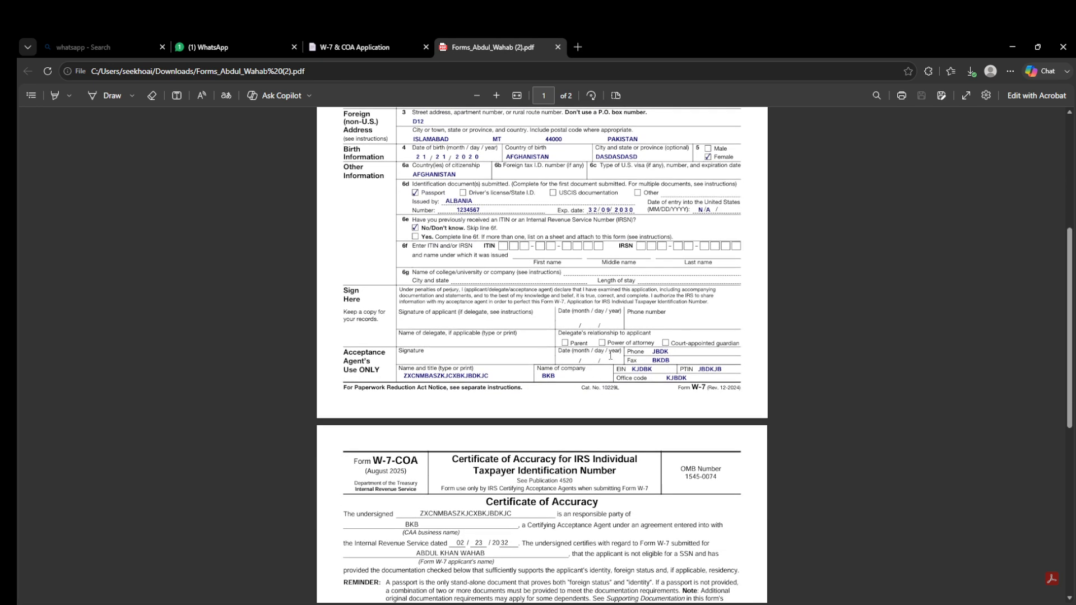
scroll(462, 358, "down", 8)
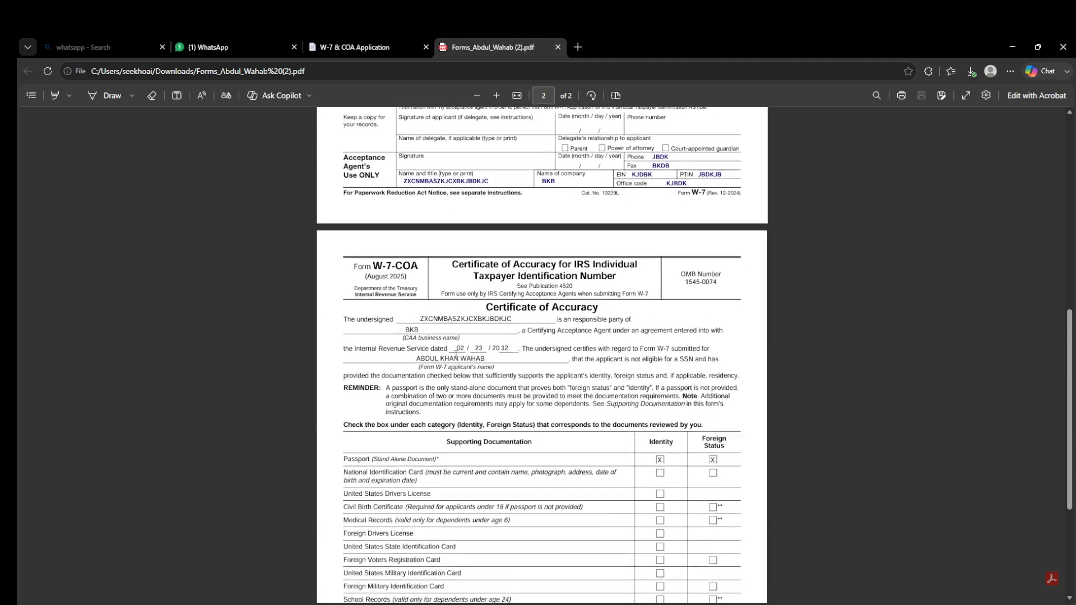
scroll(506, 328, "down", 4)
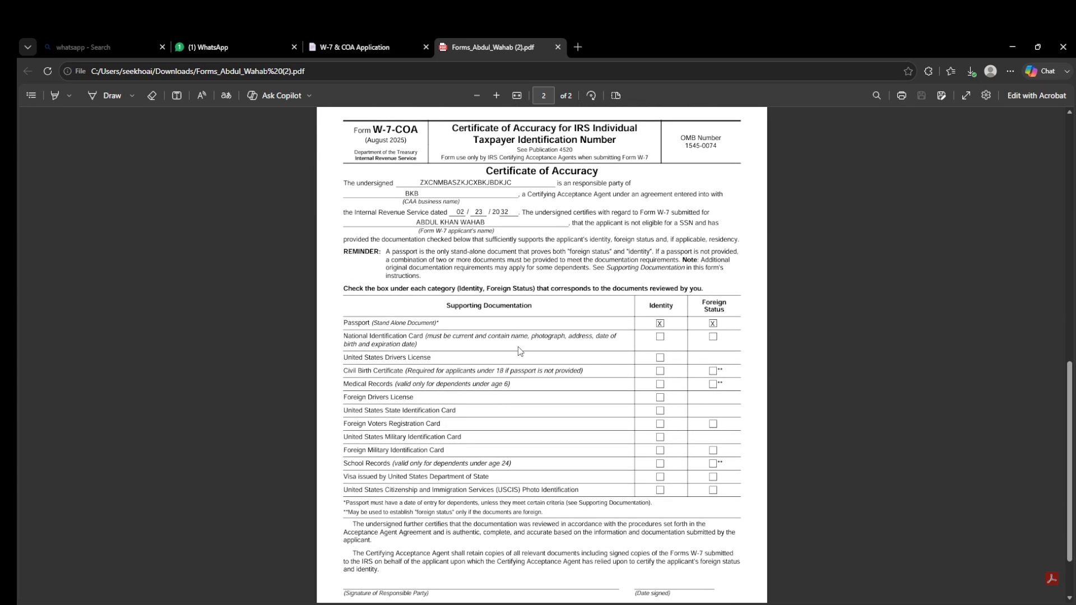
scroll(581, 363, "down", 3)
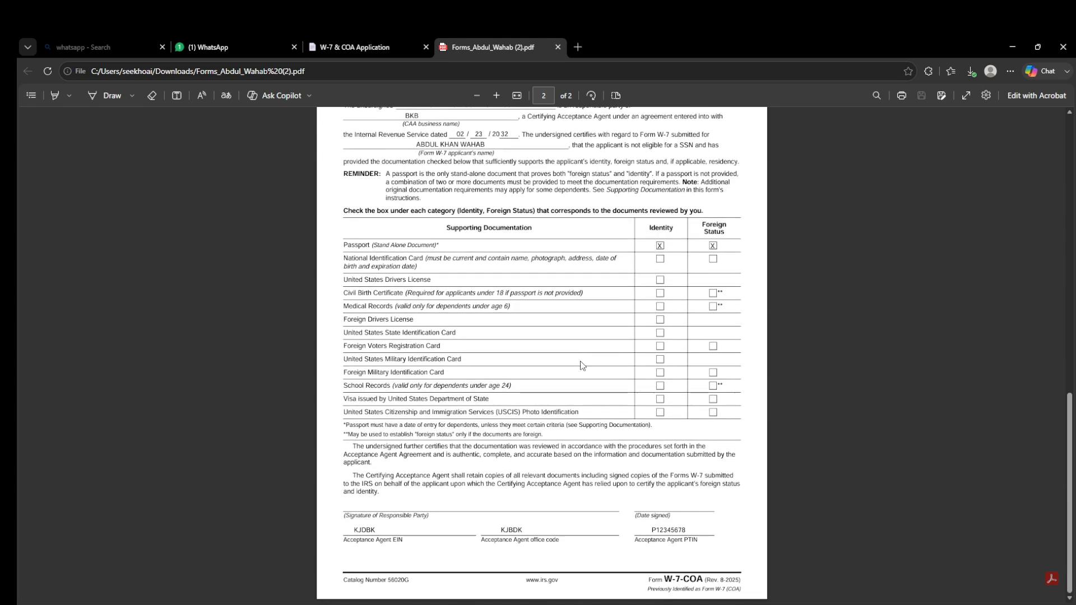